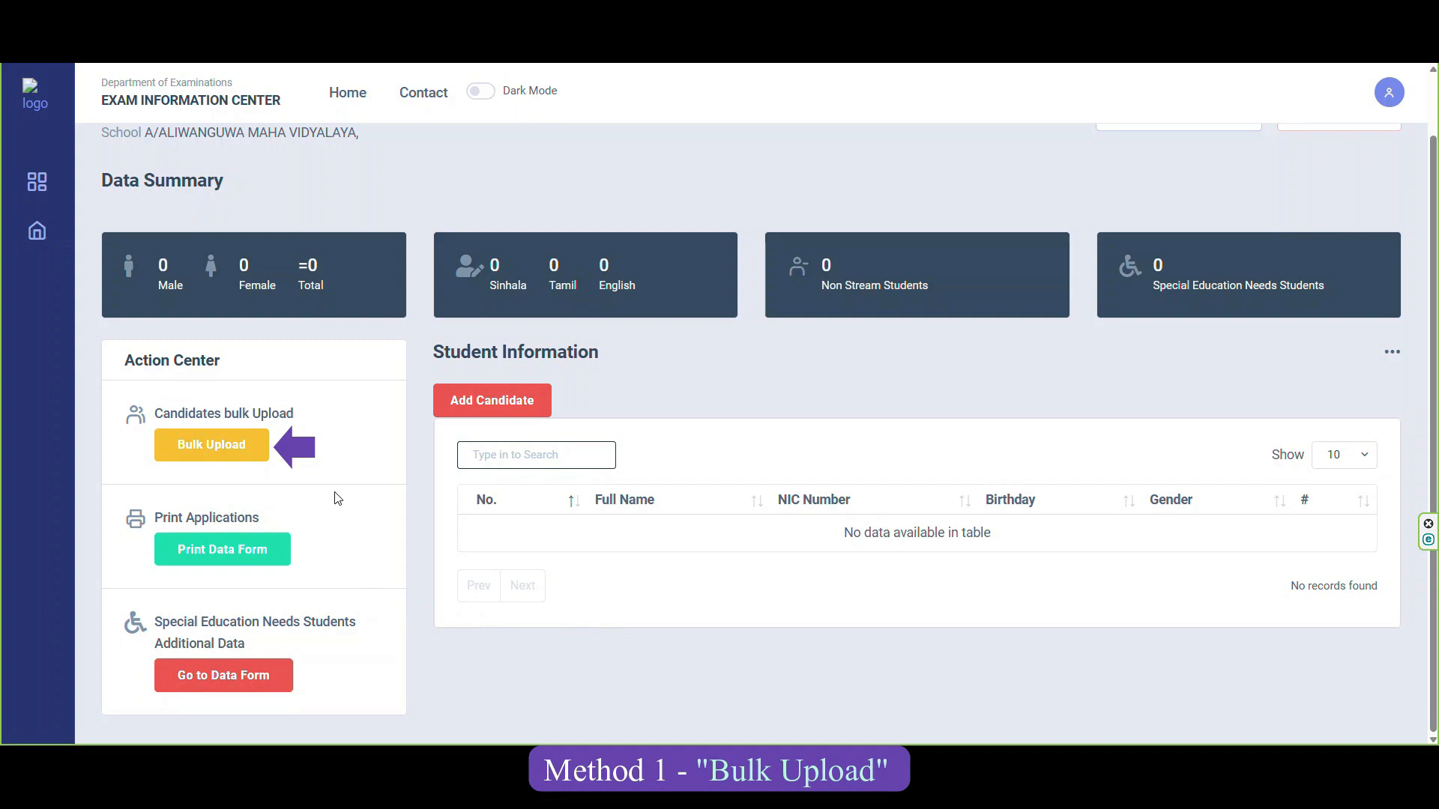
Download the Excel data template from the Bulk Upload page and open it in Excel.
{"action": "left_click", "coordinate": [201, 449]}
{"action": "left_click_drag", "start_coordinate": [99, 166], "coordinate": [268, 185]}
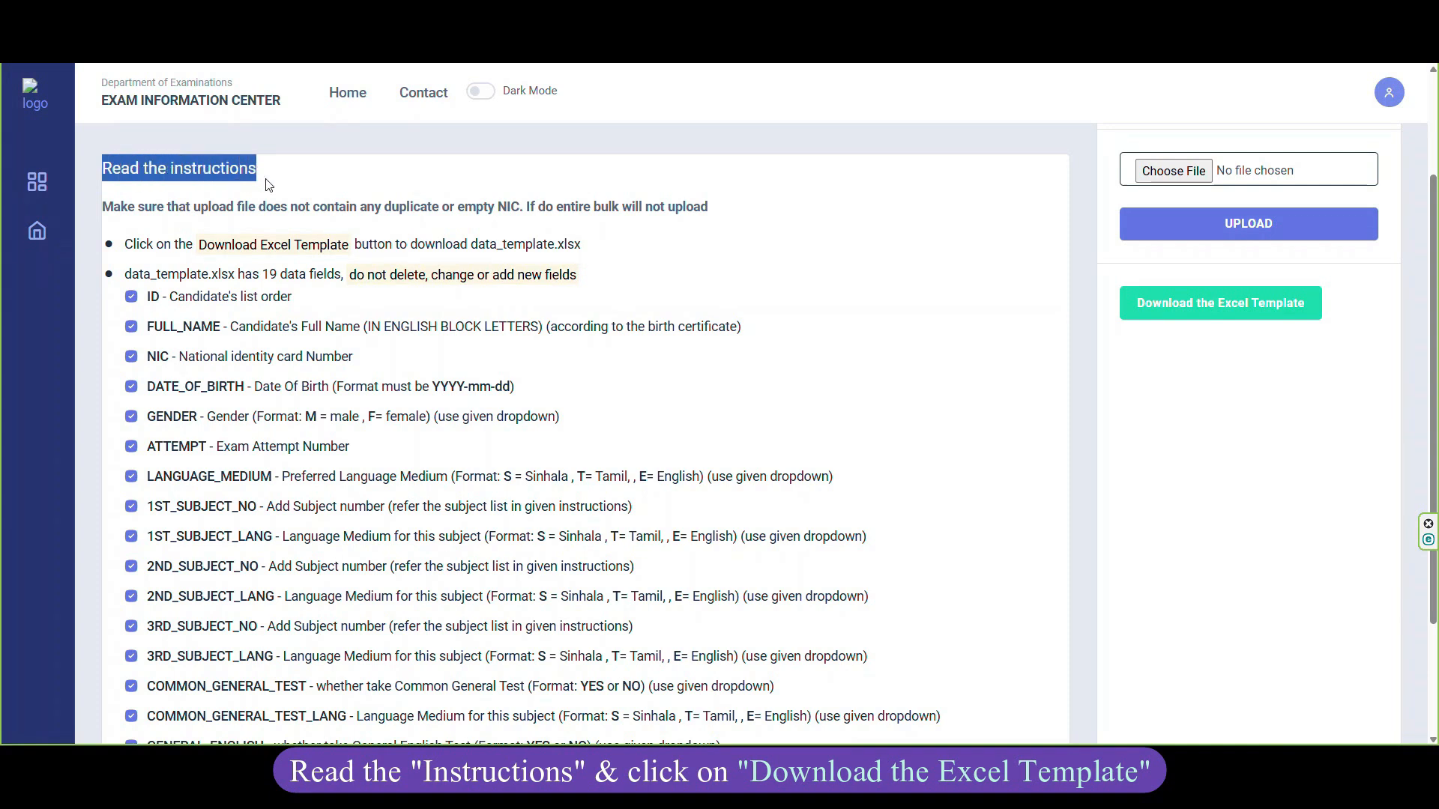
{"action": "left_click", "coordinate": [779, 207]}
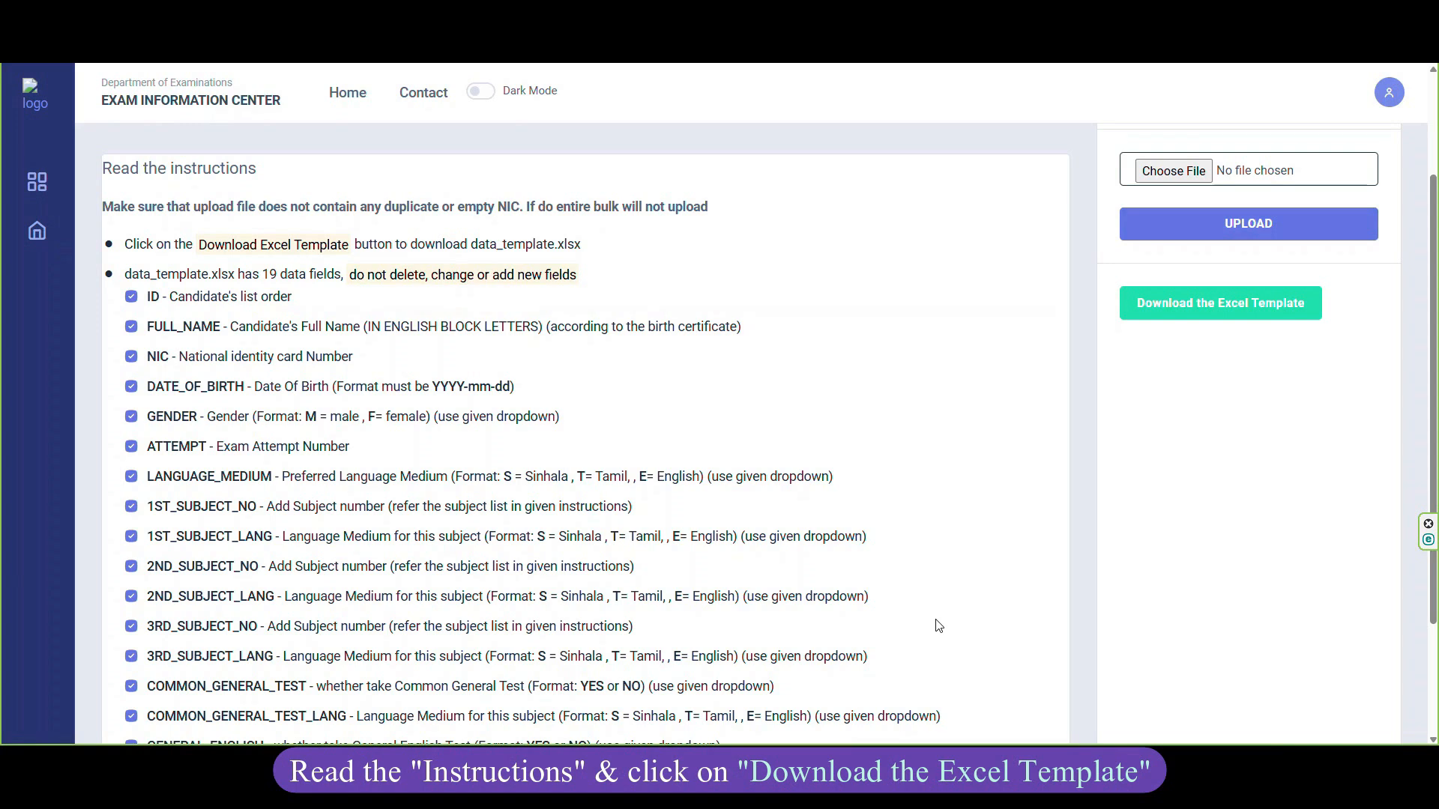
{"action": "scroll", "coordinate": [938, 626], "scroll_direction": "down", "scroll_amount": 1}
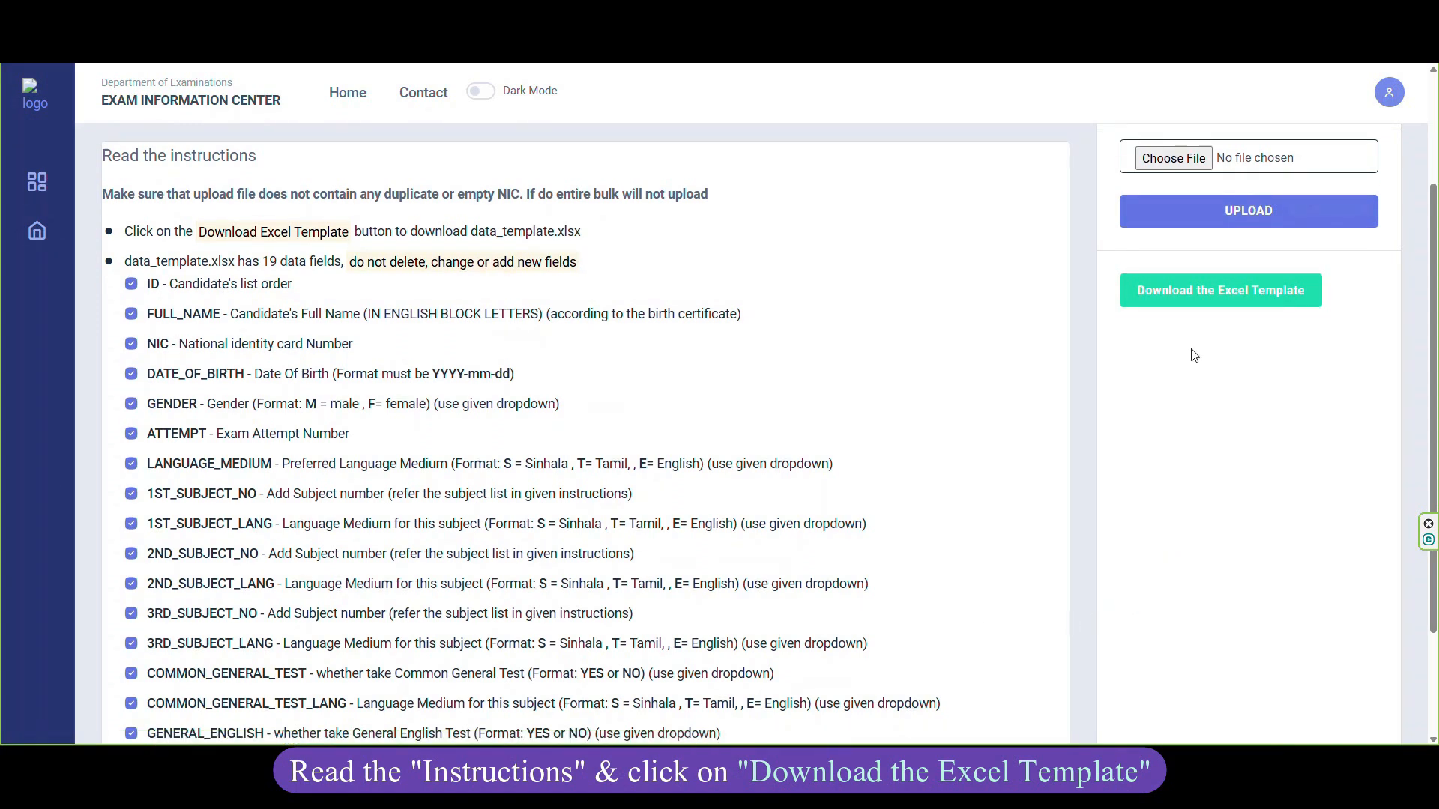
{"action": "left_click", "coordinate": [1206, 307]}
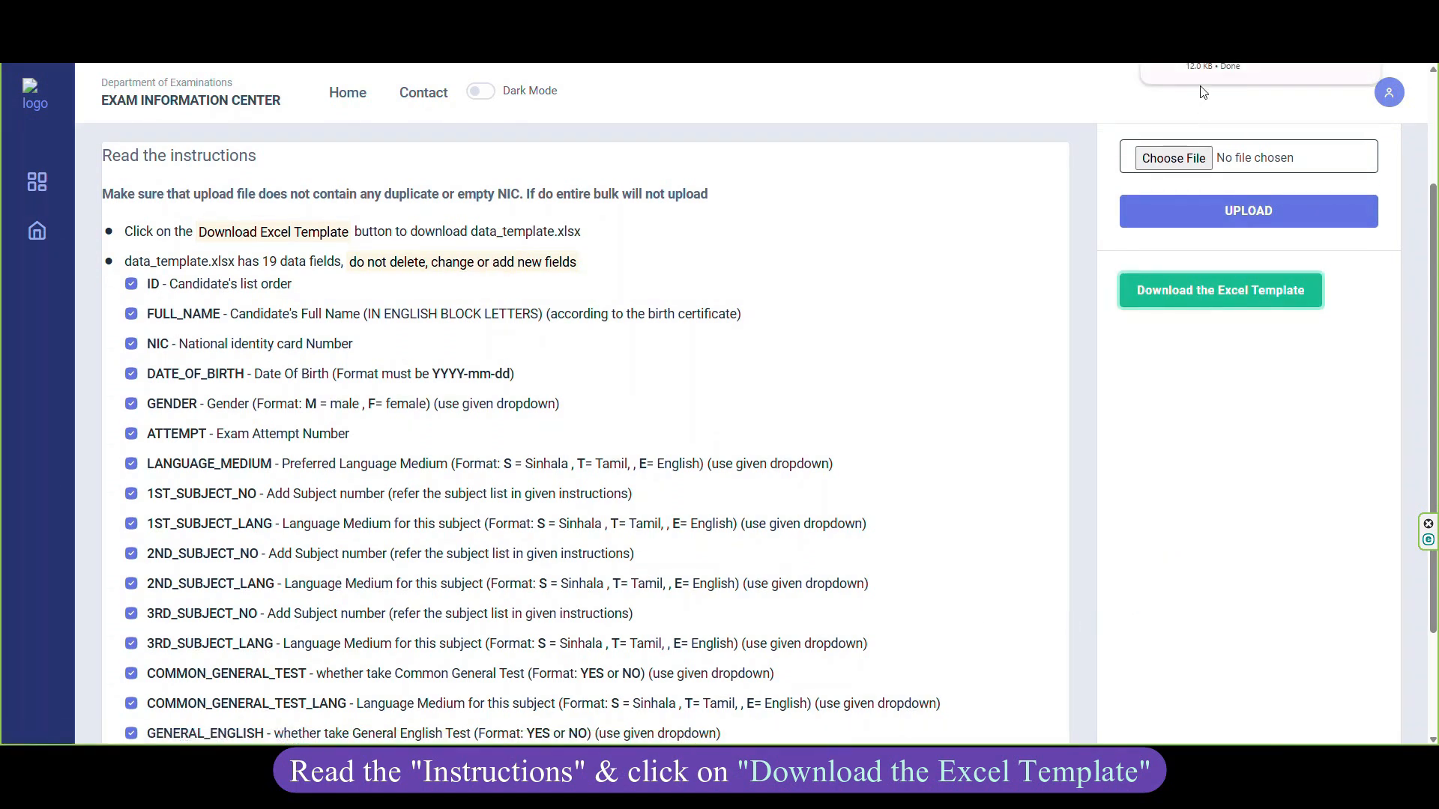
{"action": "left_click", "coordinate": [1201, 82]}
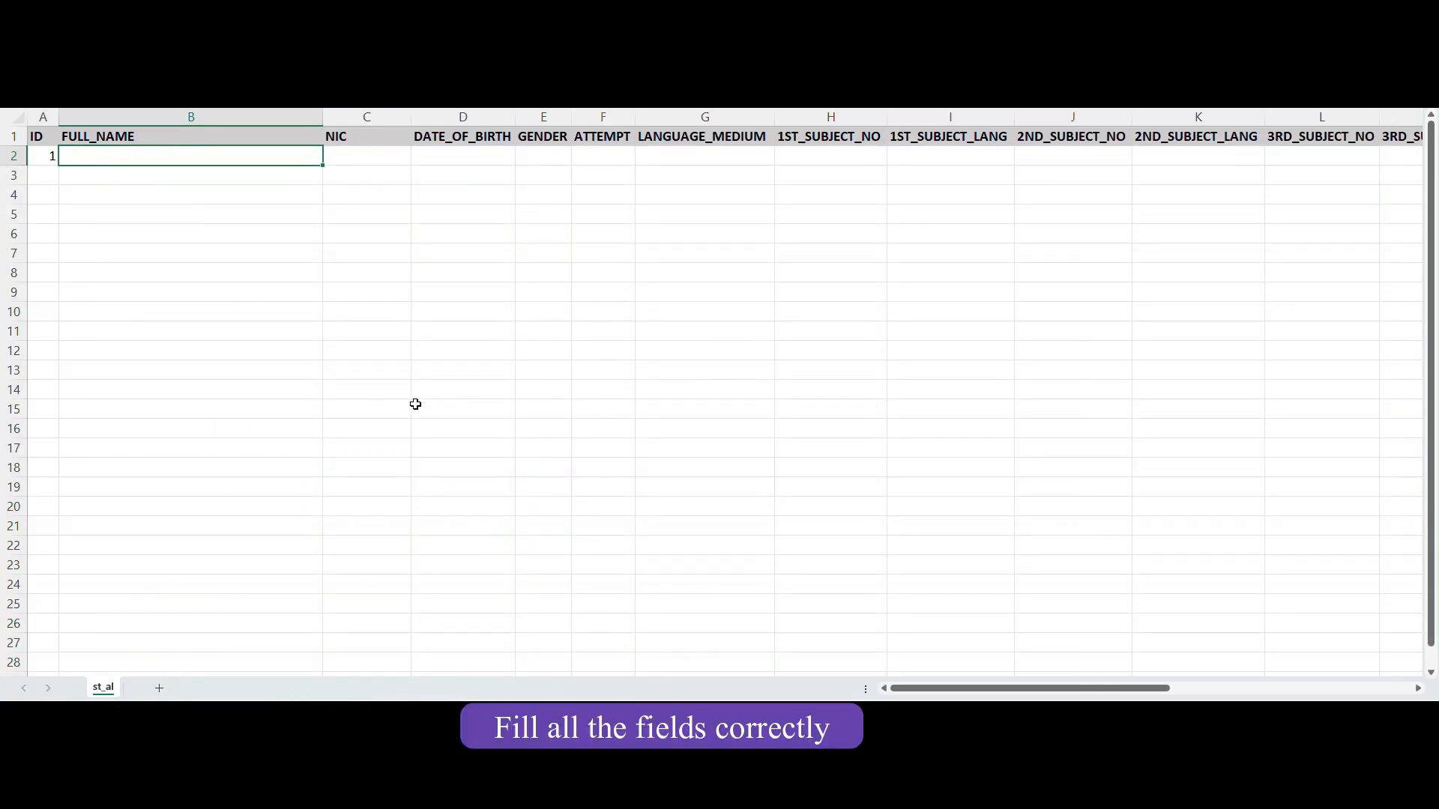
{"action": "key", "text": "Tab"}
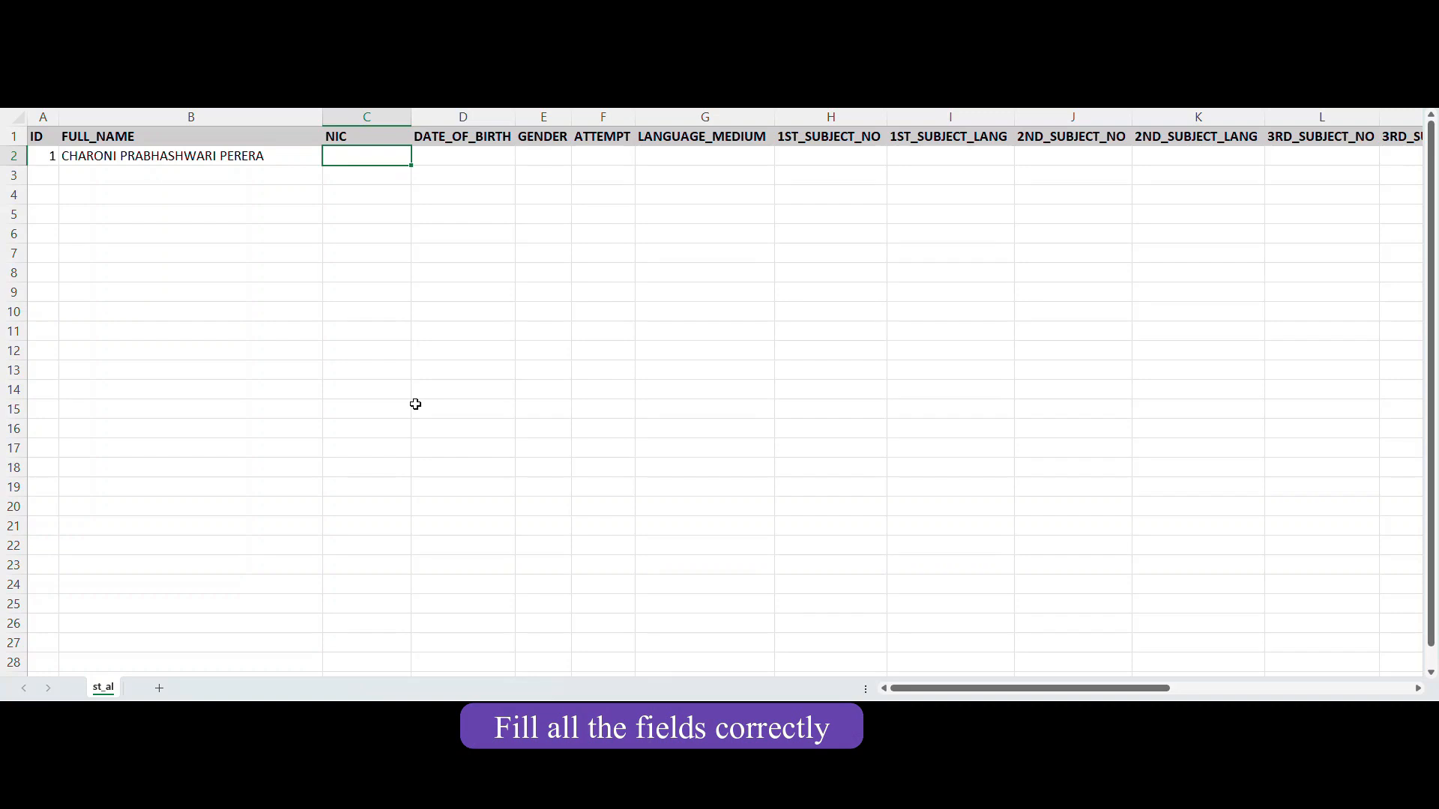
{"action": "key", "text": "Tab"}
{"action": "type", "text": "2005-08-23"}
{"action": "key", "text": "Tab"}
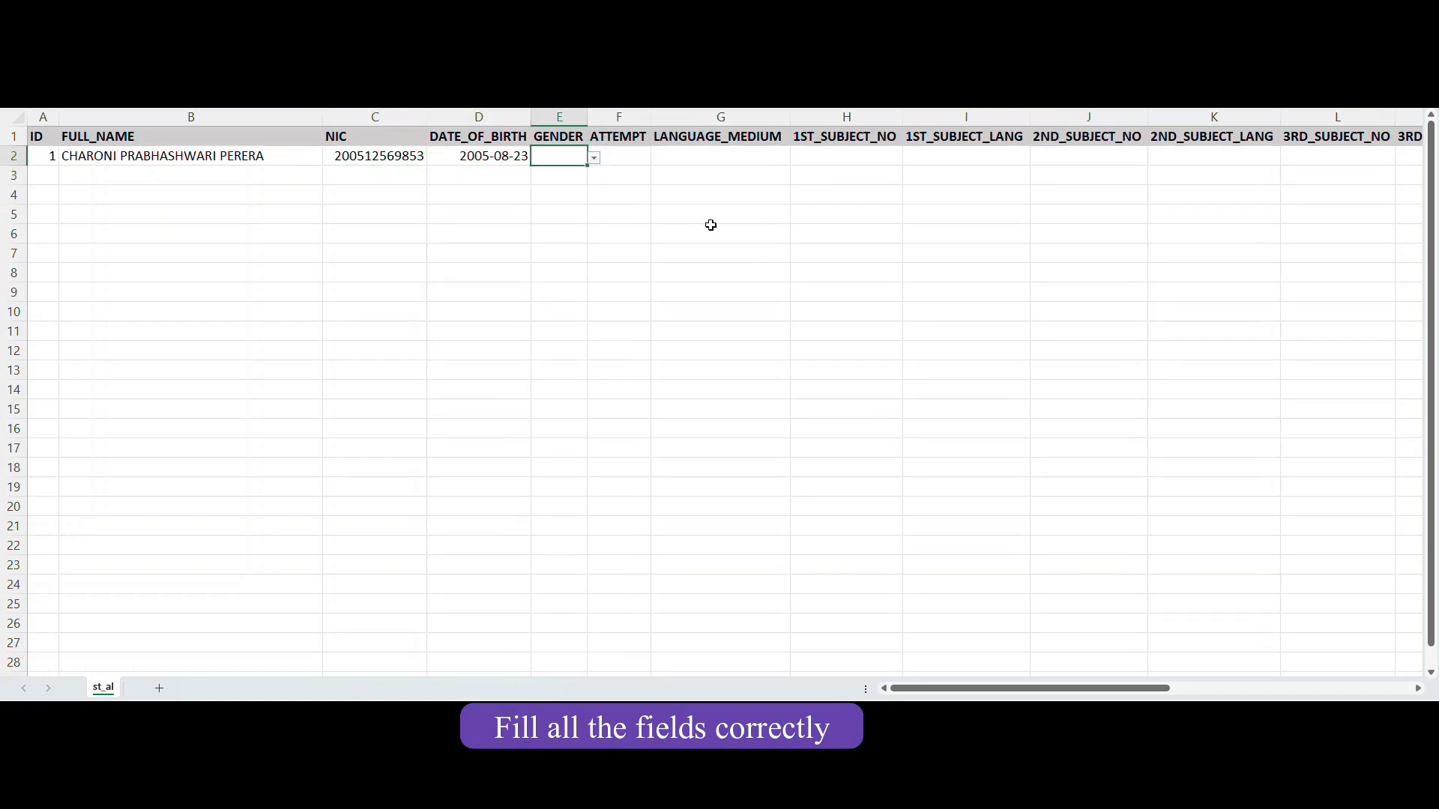
{"action": "left_click", "coordinate": [594, 158]}
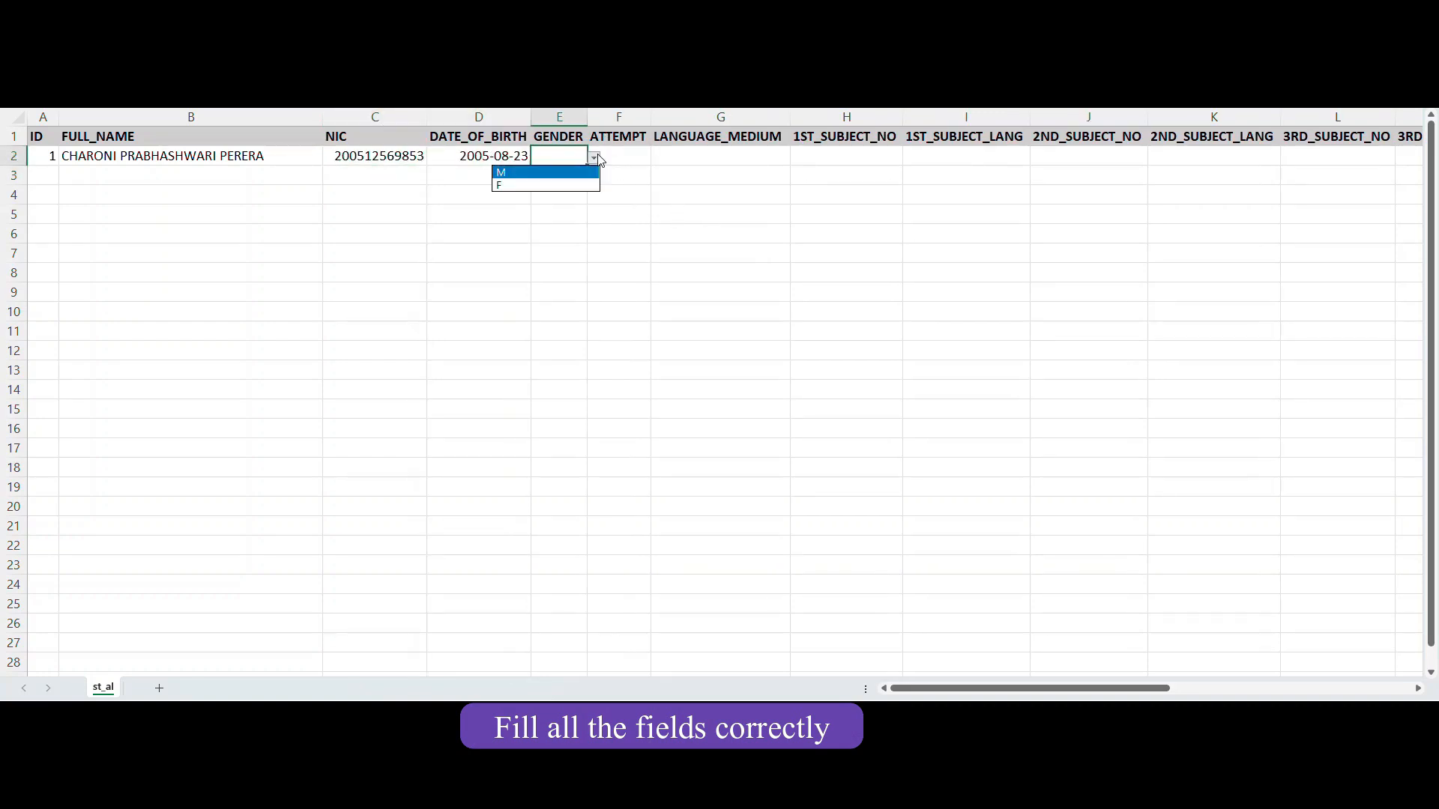
{"action": "left_click", "coordinate": [563, 186]}
{"action": "key", "text": "Tab"}
{"action": "type", "text": "2"}
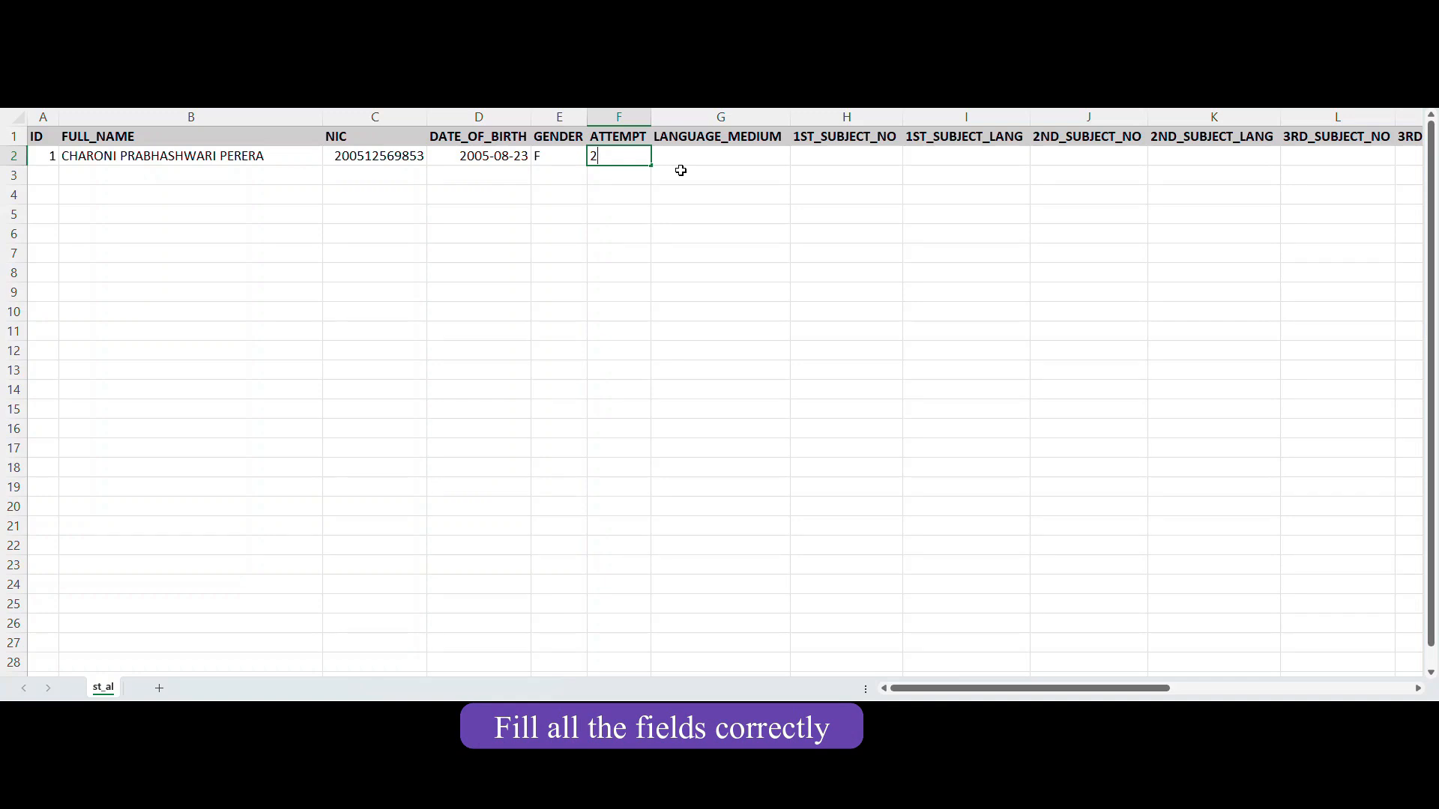
Set language medium to S and the first subject to 1 in medium S.
{"action": "left_click", "coordinate": [703, 159]}
{"action": "left_click", "coordinate": [797, 158]}
{"action": "left_click", "coordinate": [732, 174]}
{"action": "left_click", "coordinate": [858, 156]}
{"action": "type", "text": "1"}
{"action": "left_click", "coordinate": [946, 157]}
{"action": "left_click", "coordinate": [1037, 158]}
{"action": "left_click", "coordinate": [987, 173]}
Set the second subject to 2 in medium S and the third subject to 10.
{"action": "left_click", "coordinate": [1089, 158]}
{"action": "type", "text": "2"}
{"action": "left_click", "coordinate": [1179, 162]}
{"action": "left_click", "coordinate": [1297, 159]}
{"action": "left_click", "coordinate": [1263, 158]}
{"action": "left_click", "coordinate": [1287, 159]}
{"action": "left_click", "coordinate": [1244, 173]}
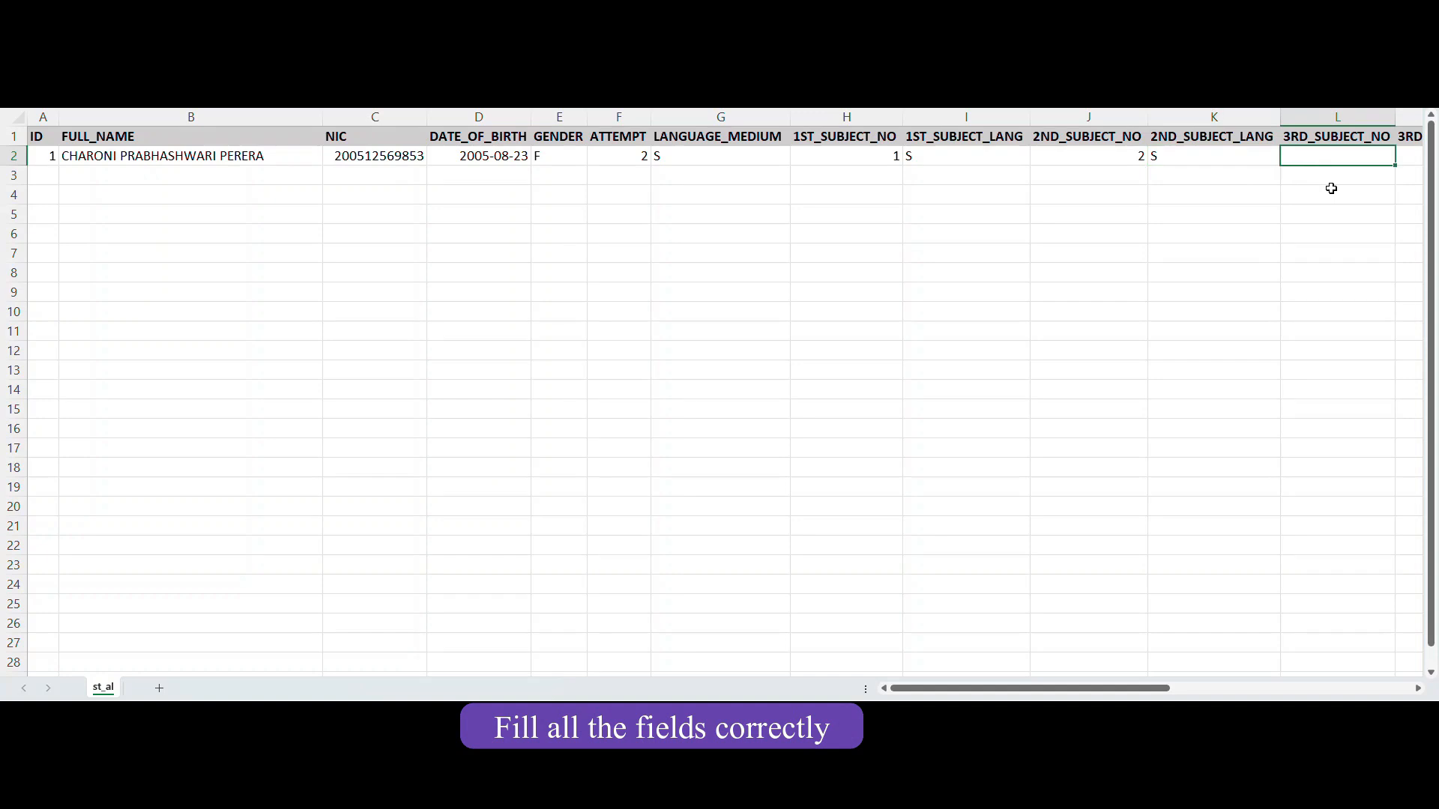
{"action": "key", "text": "Right"}
{"action": "key", "text": "Left"}
{"action": "type", "text": "10"}
{"action": "key", "text": "Right"}
Give the third subject medium S and set the common general test to YES in S.
{"action": "left_click", "coordinate": [1239, 158]}
{"action": "left_click", "coordinate": [1199, 173]}
{"action": "key", "text": "Right"}
{"action": "key", "text": "Right"}
{"action": "key", "text": "Left"}
{"action": "left_click", "coordinate": [1162, 158]}
{"action": "left_click", "coordinate": [1109, 173]}
{"action": "key", "text": "Right"}
{"action": "left_click", "coordinate": [1404, 160]}
{"action": "left_click", "coordinate": [1383, 173]}
Set general English to YES and the number of subjects to 5.
{"action": "key", "text": "Right"}
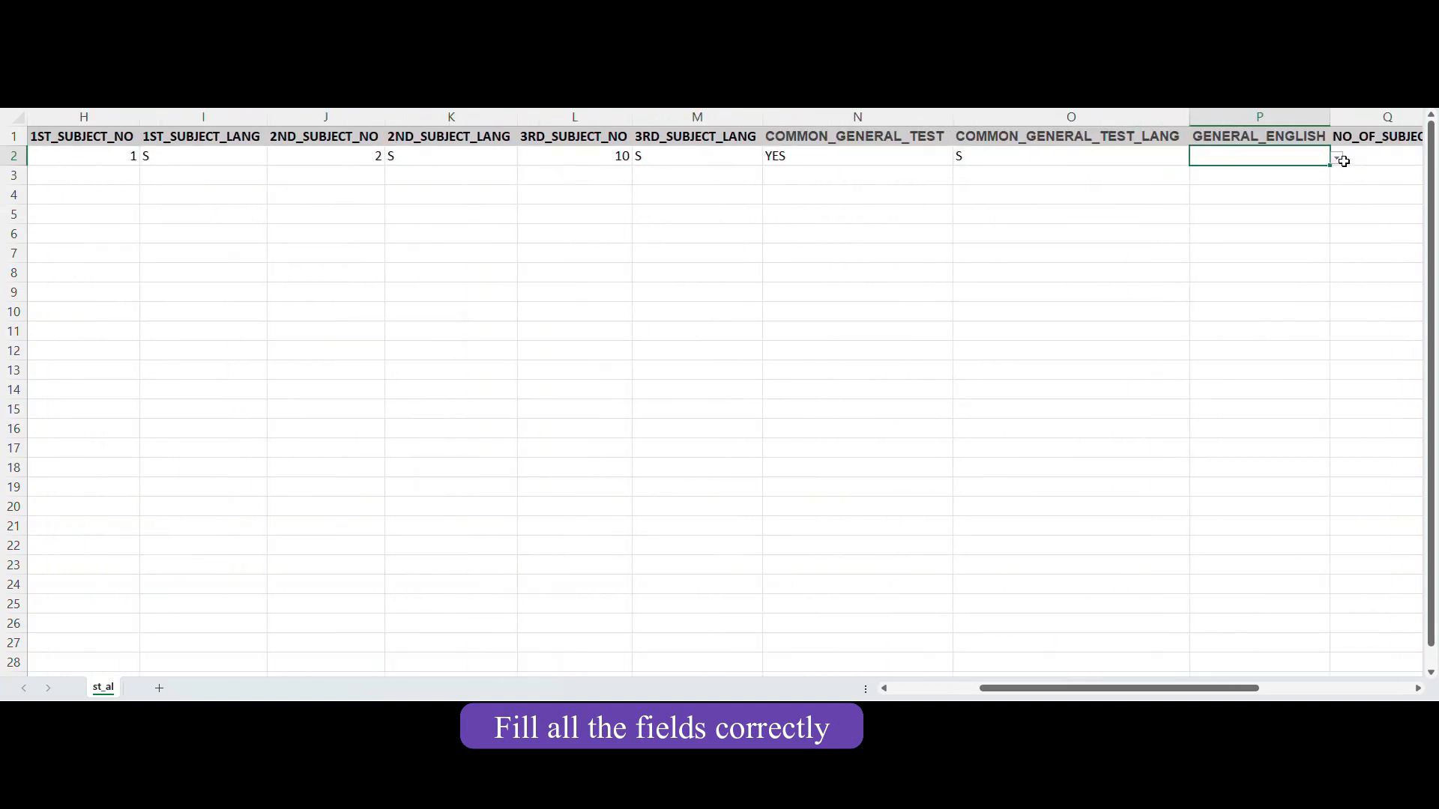
{"action": "left_click", "coordinate": [1338, 158]}
{"action": "left_click", "coordinate": [1274, 173]}
{"action": "key", "text": "Right"}
{"action": "type", "text": "5"}
{"action": "key", "text": "Right"}
Set special needs to NO and the school joining date to 2011-08-19.
{"action": "left_click", "coordinate": [1315, 158]}
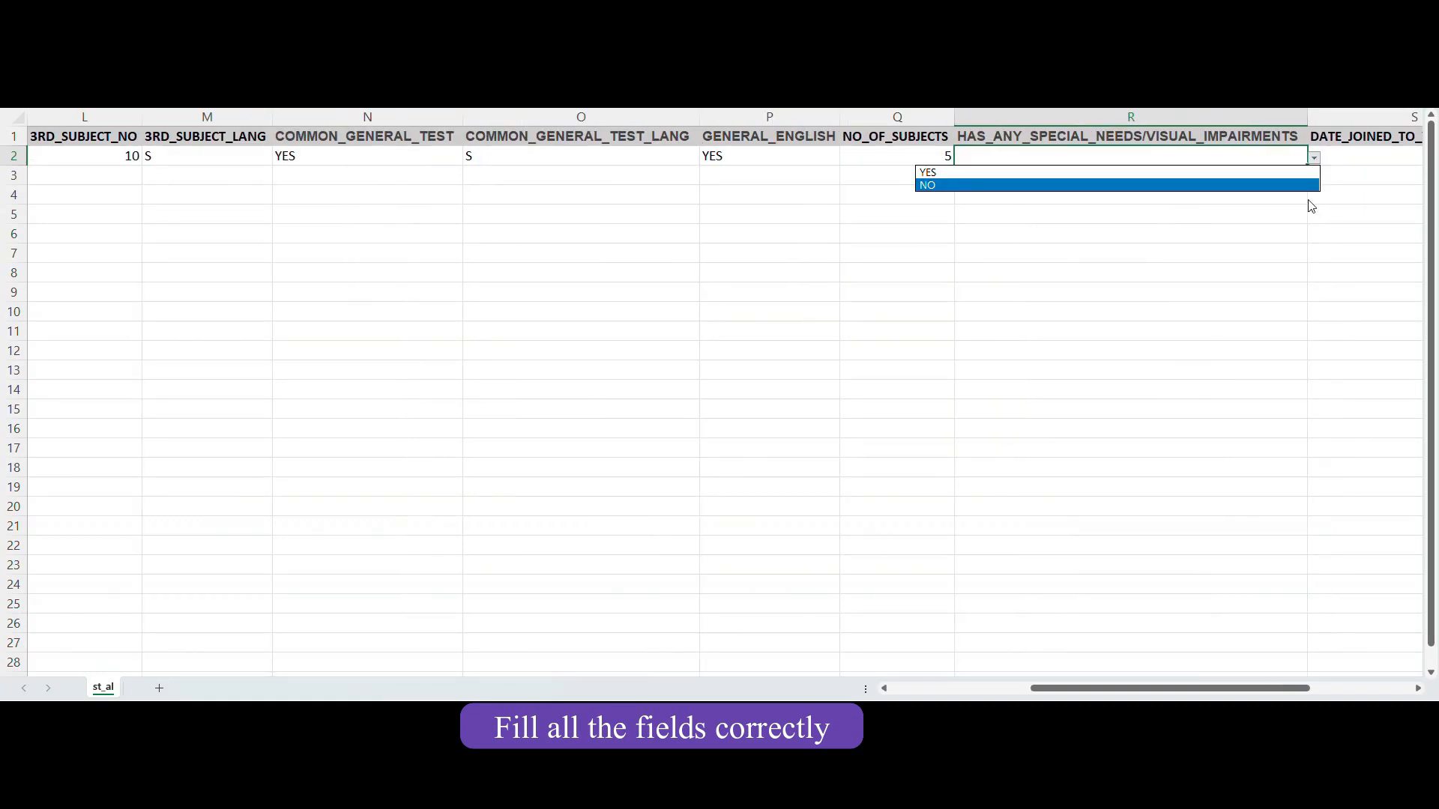
{"action": "left_click", "coordinate": [1305, 185]}
{"action": "left_click", "coordinate": [1365, 164]}
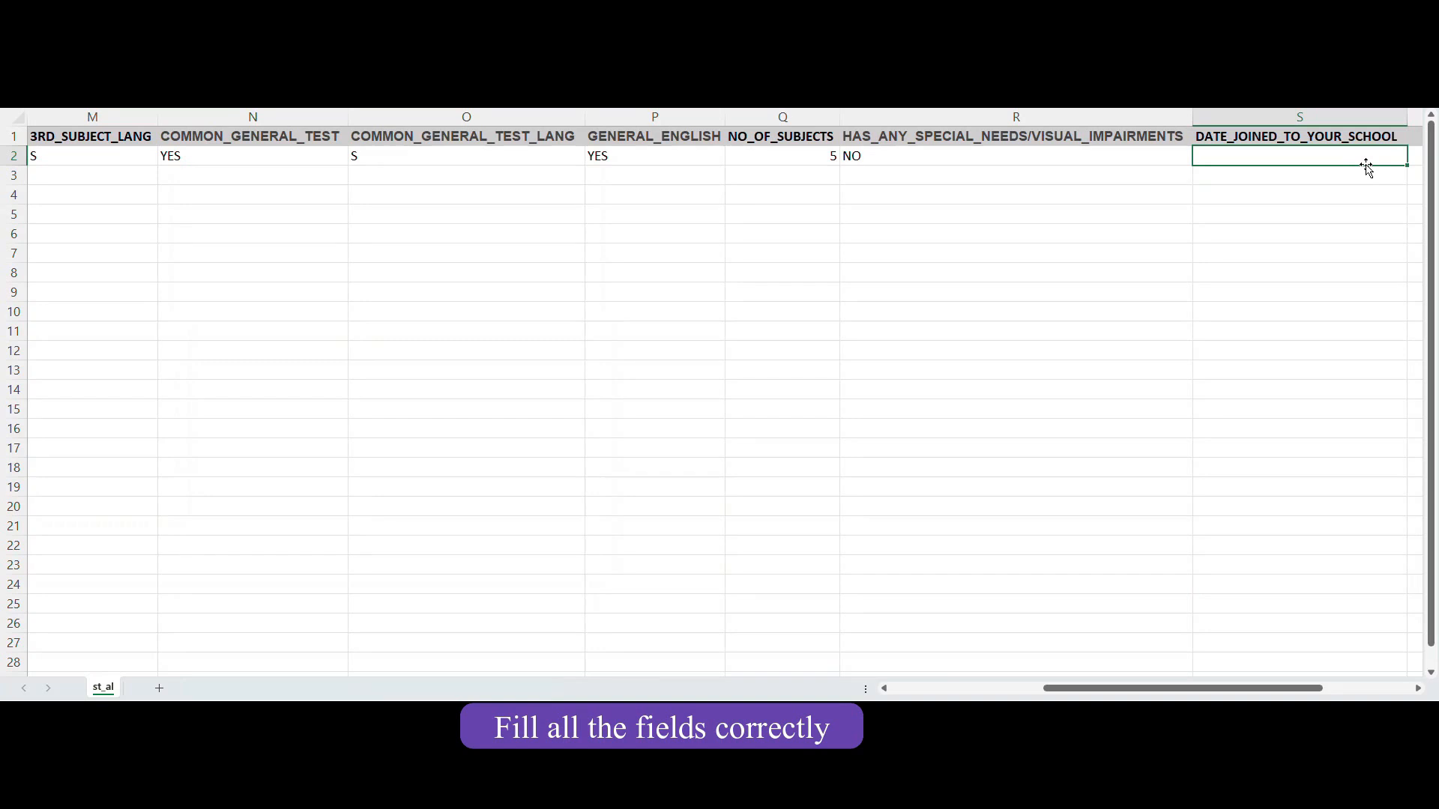
{"action": "type", "text": "2011-08-19"}
{"action": "key", "text": "Return"}
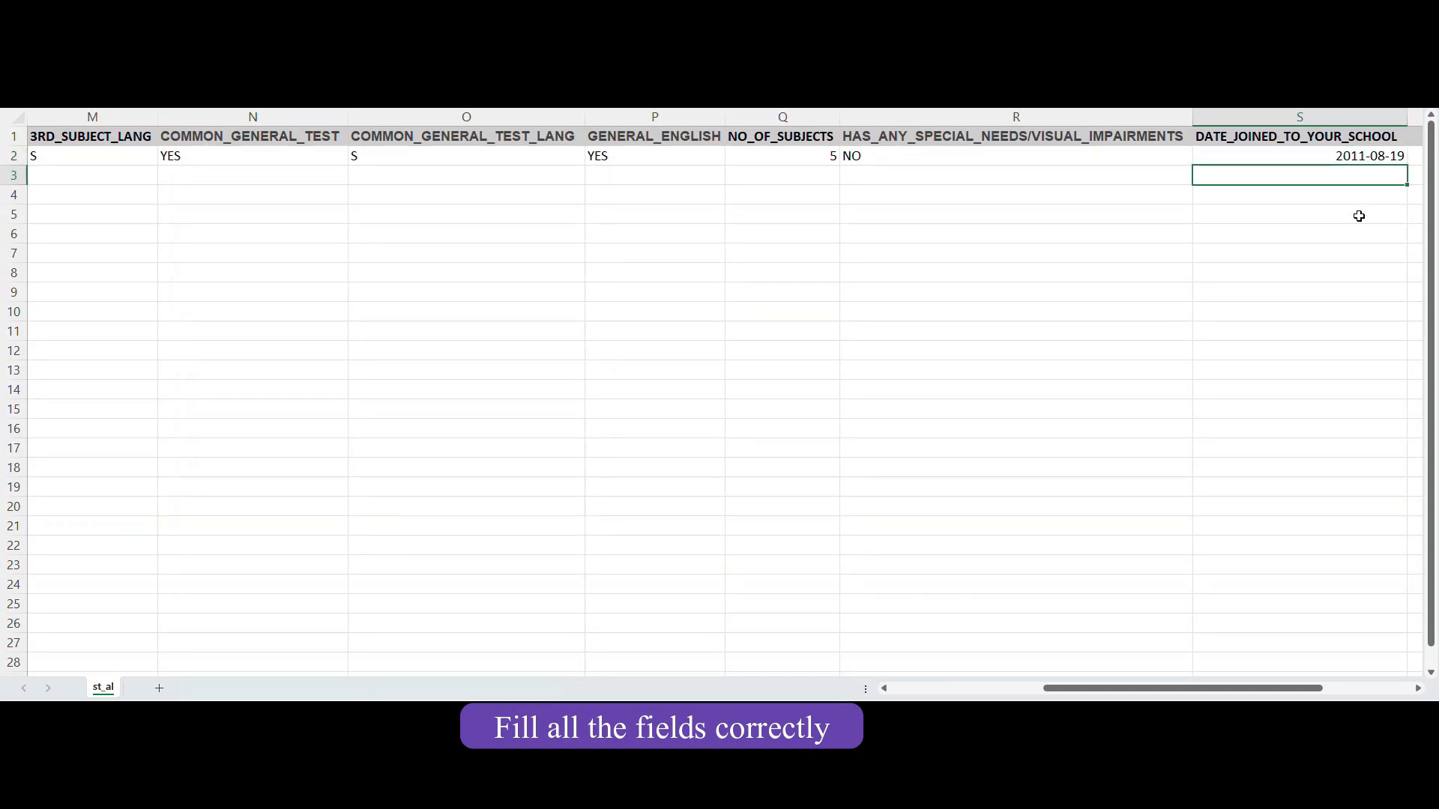
{"action": "key", "text": "Home"}
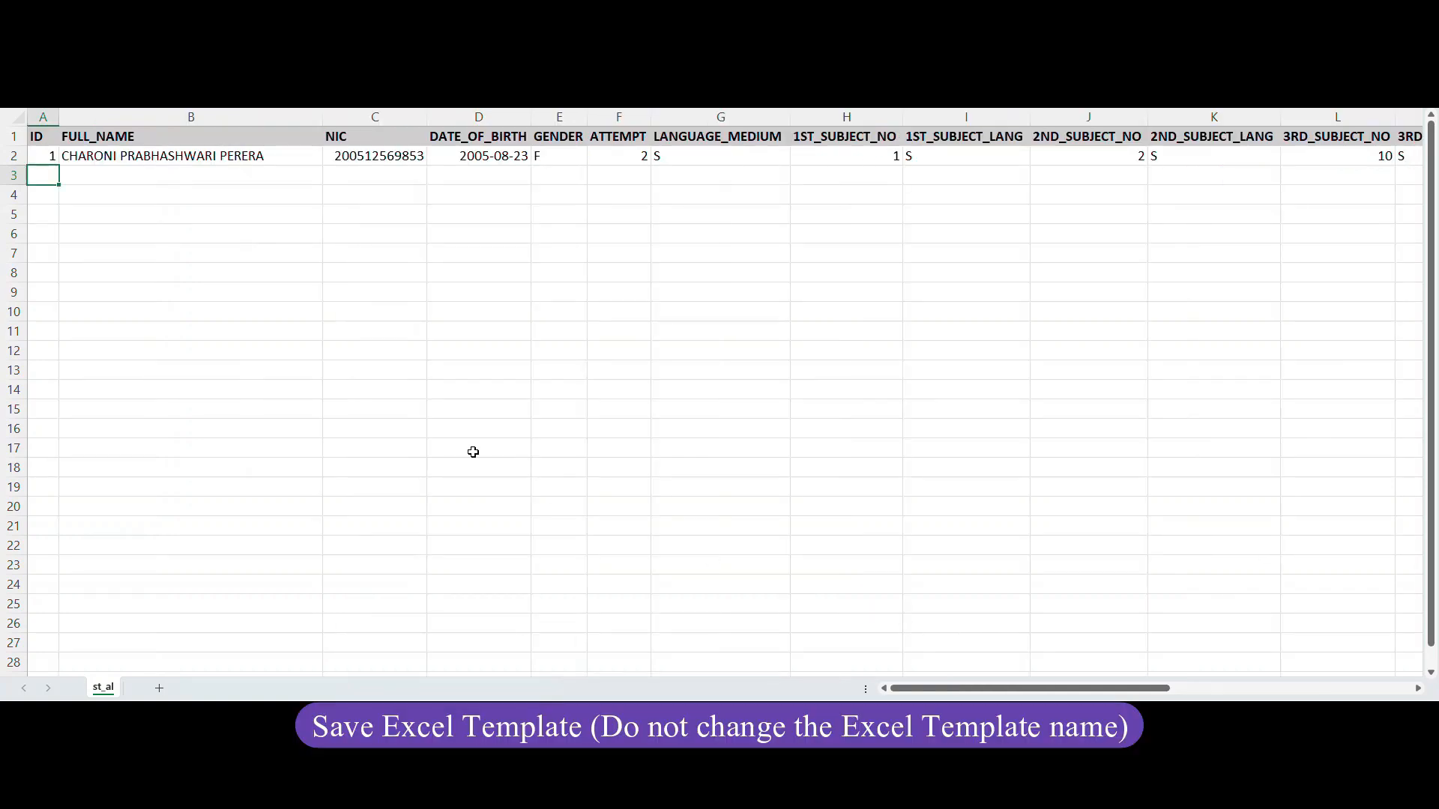
Upload the filled data_template.xlsx to get the temporary-data validation table.
{"action": "left_click", "coordinate": [297, 221]}
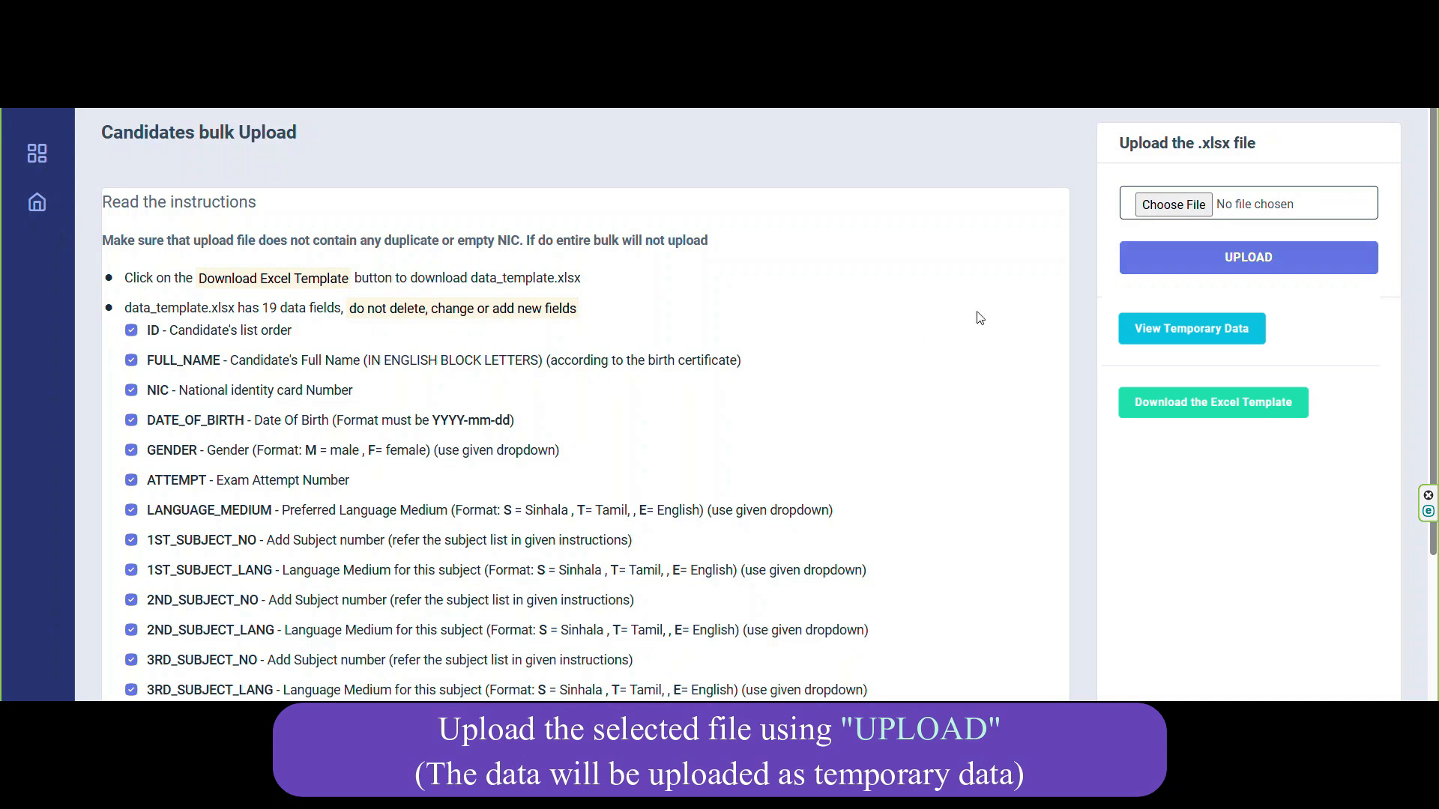
{"action": "left_click", "coordinate": [1173, 210]}
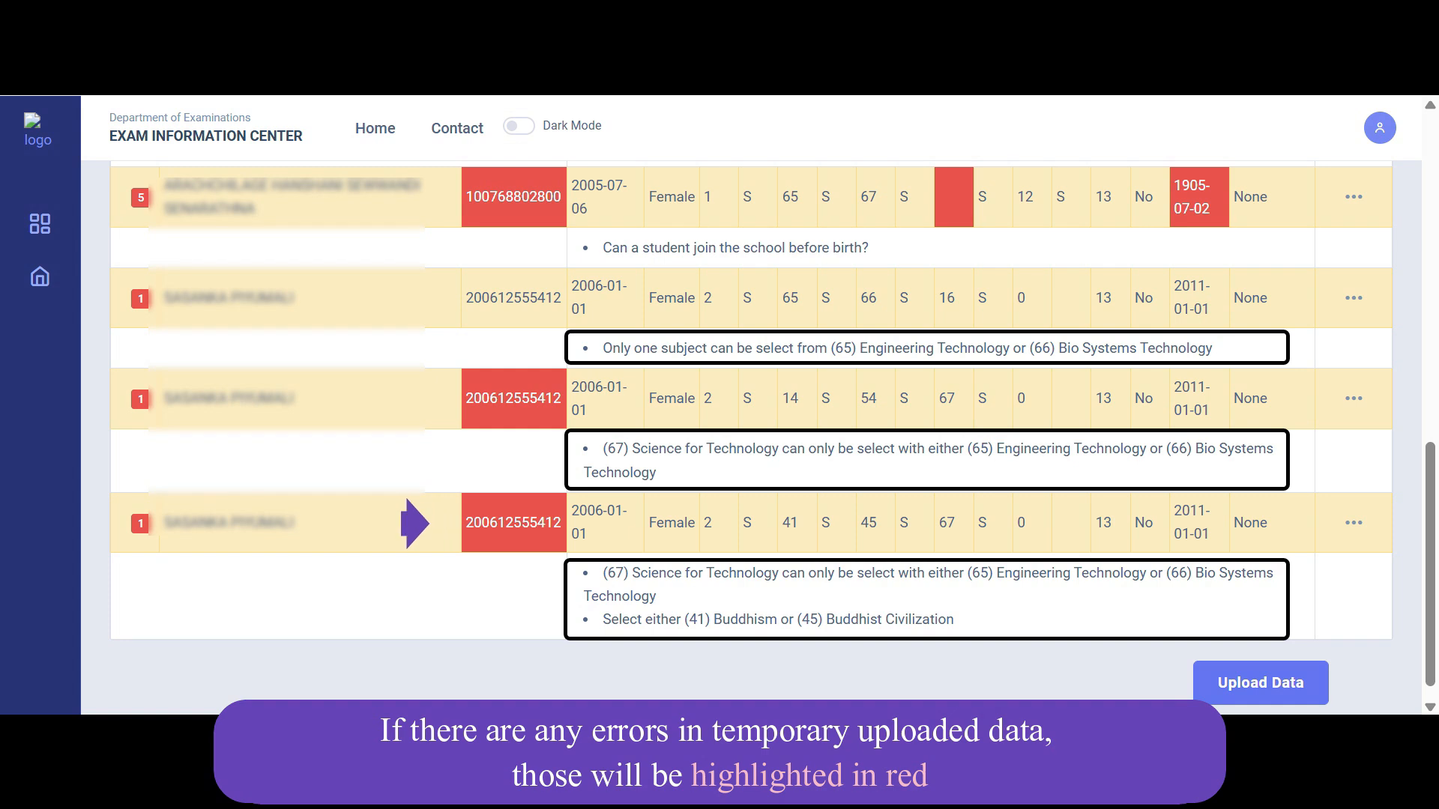
Read the duplicate NIC and subject-combination error messages in the validation table.
{"action": "mouse_move", "coordinate": [304, 521]}
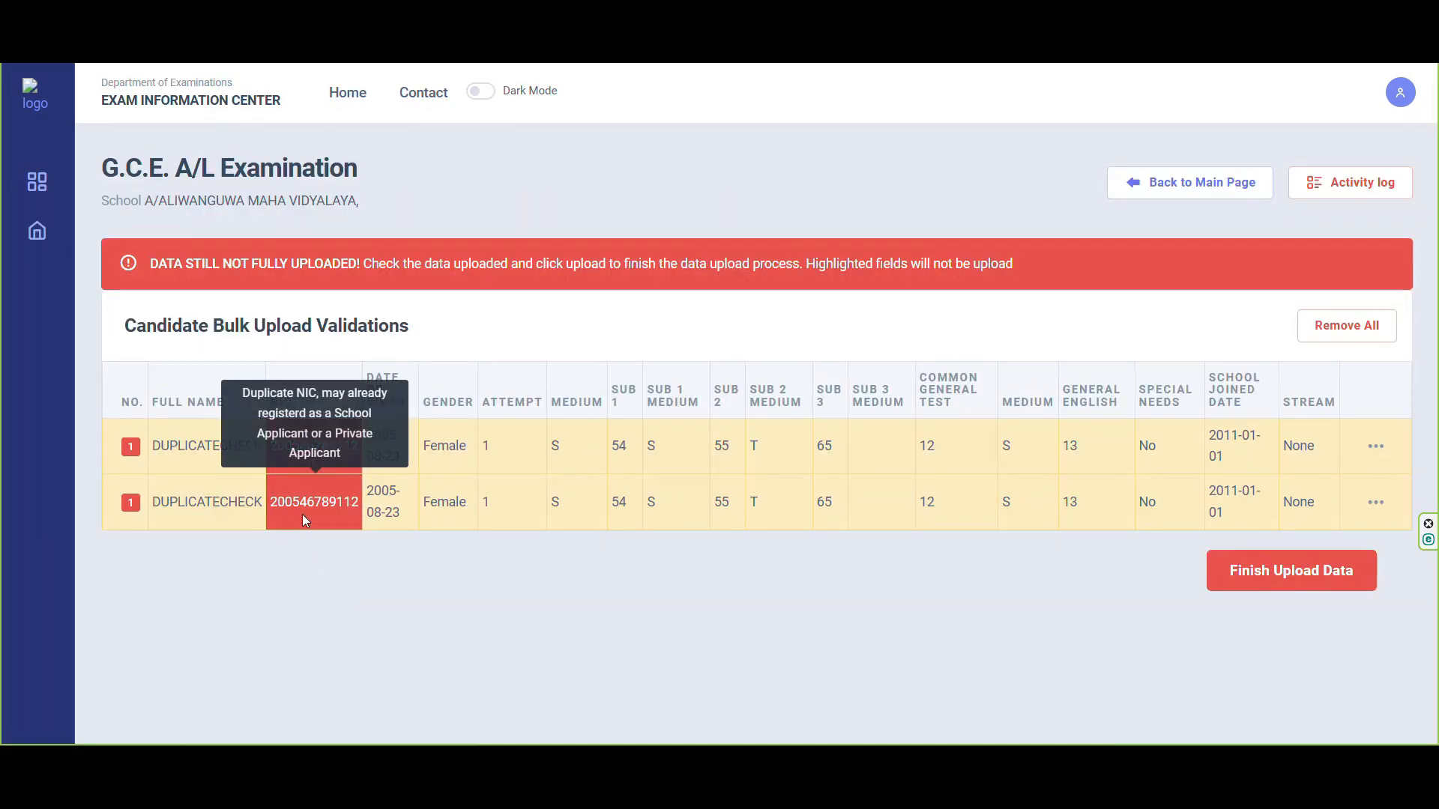
{"action": "mouse_move", "coordinate": [134, 516]}
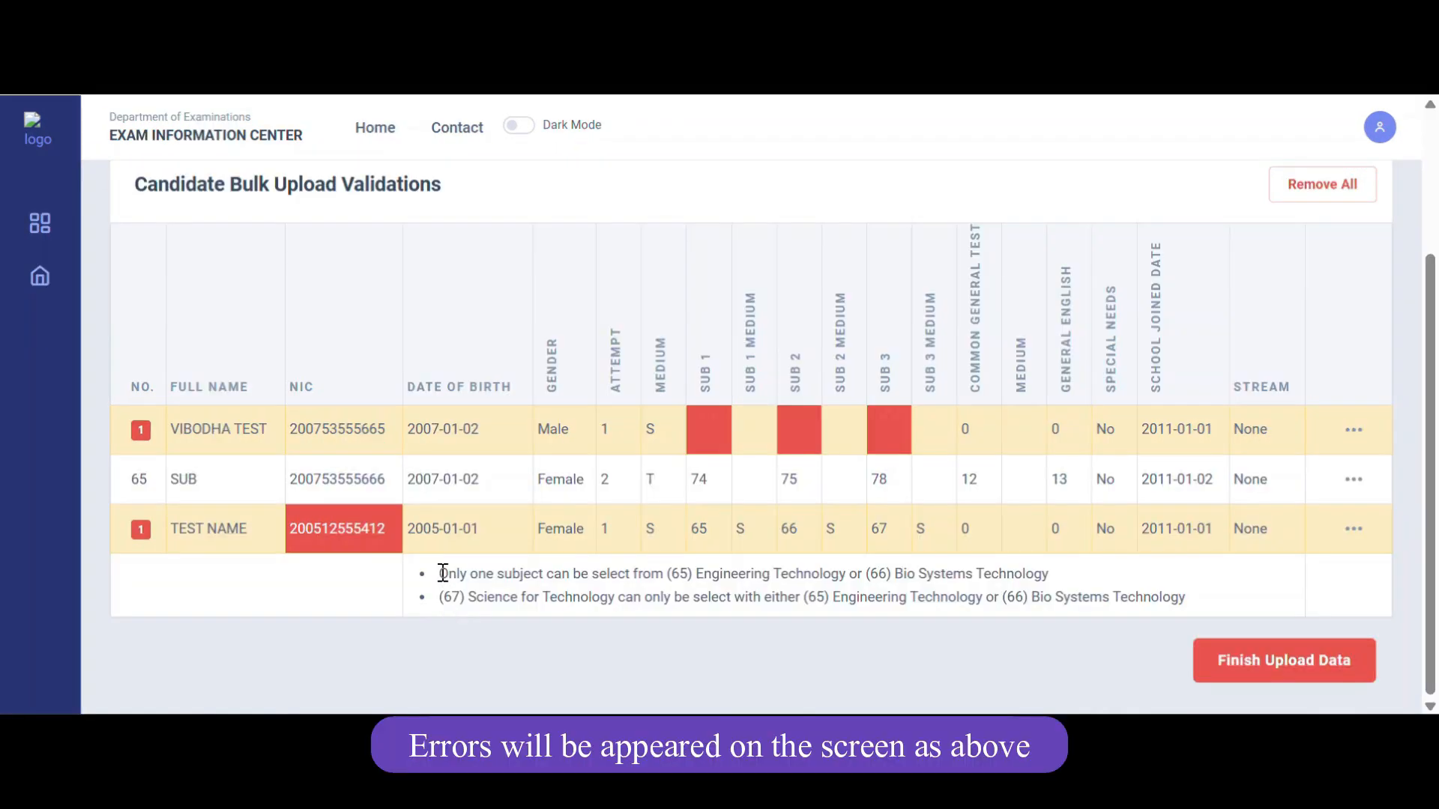
{"action": "left_click_drag", "start_coordinate": [439, 573], "coordinate": [1174, 599]}
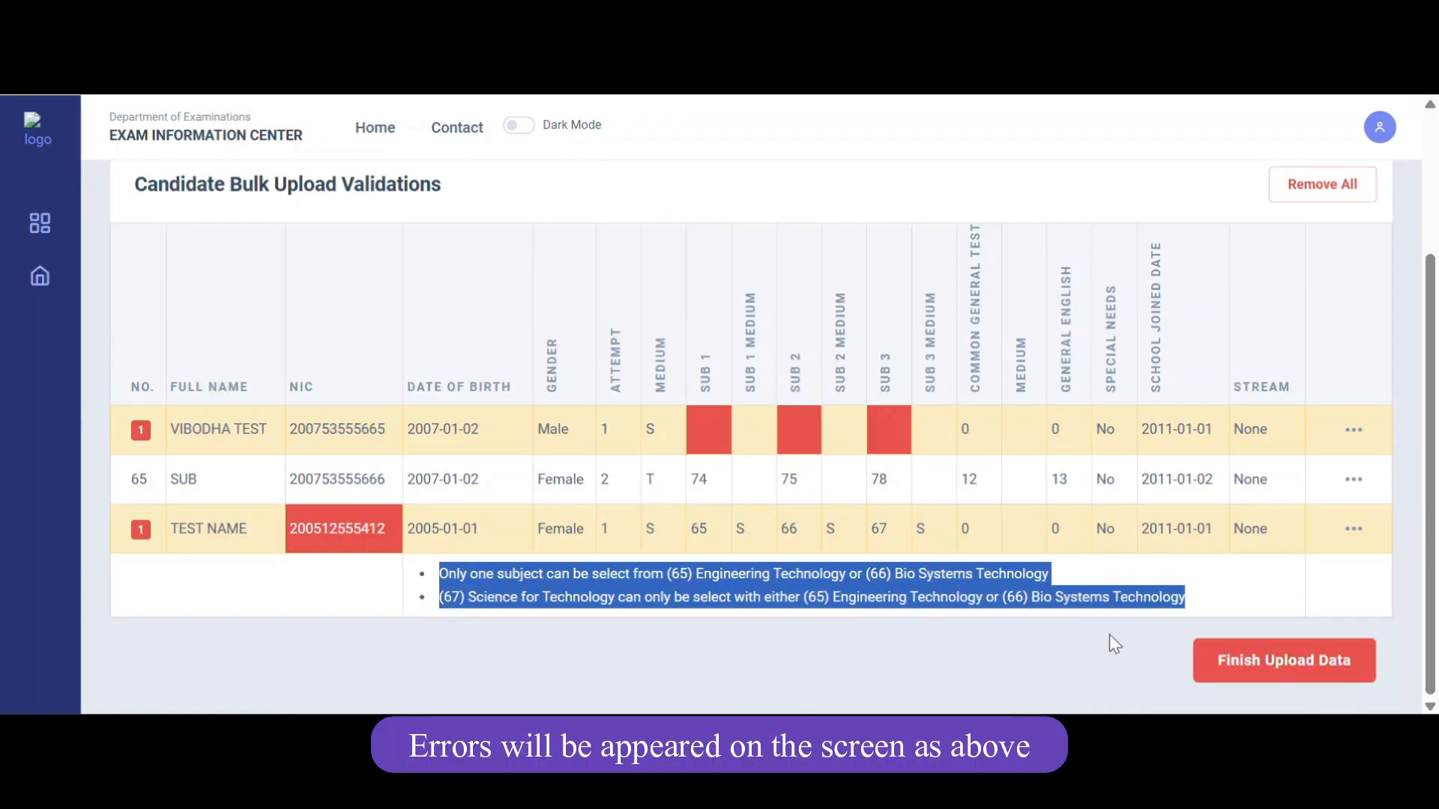
{"action": "left_click", "coordinate": [835, 632]}
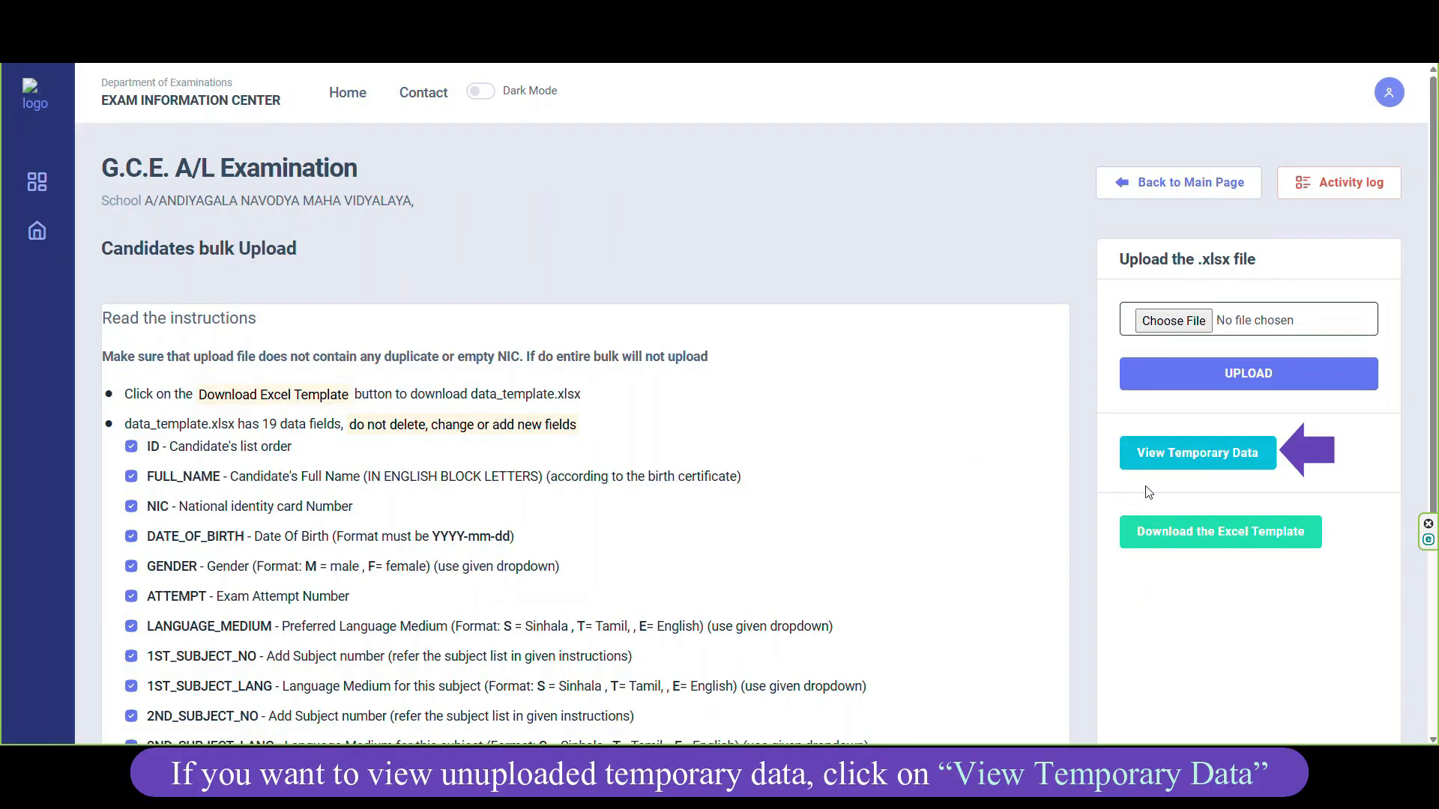
View the temporarily uploaded data and choose Edit on the last flagged row.
{"action": "left_click", "coordinate": [1199, 462]}
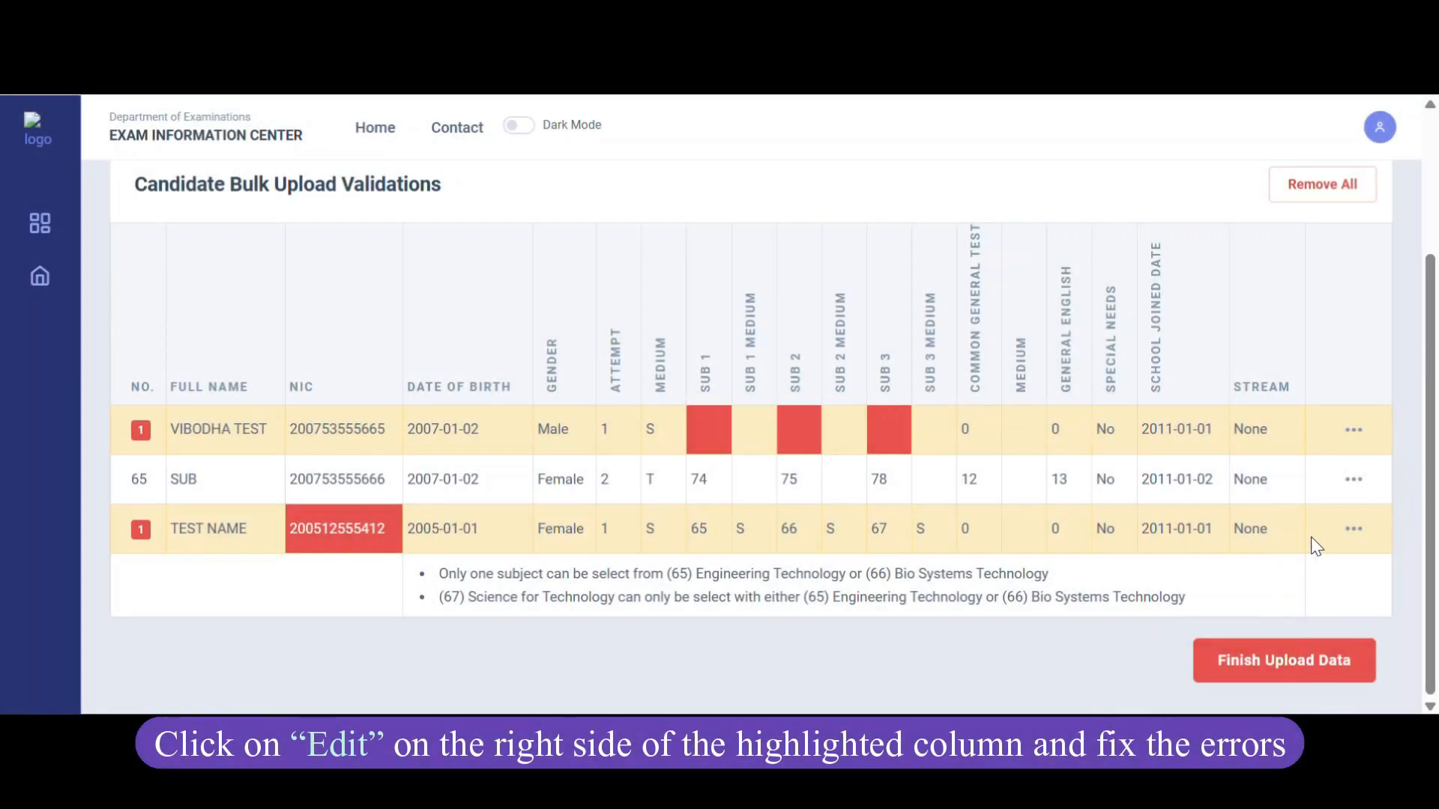
{"action": "left_click", "coordinate": [1353, 531]}
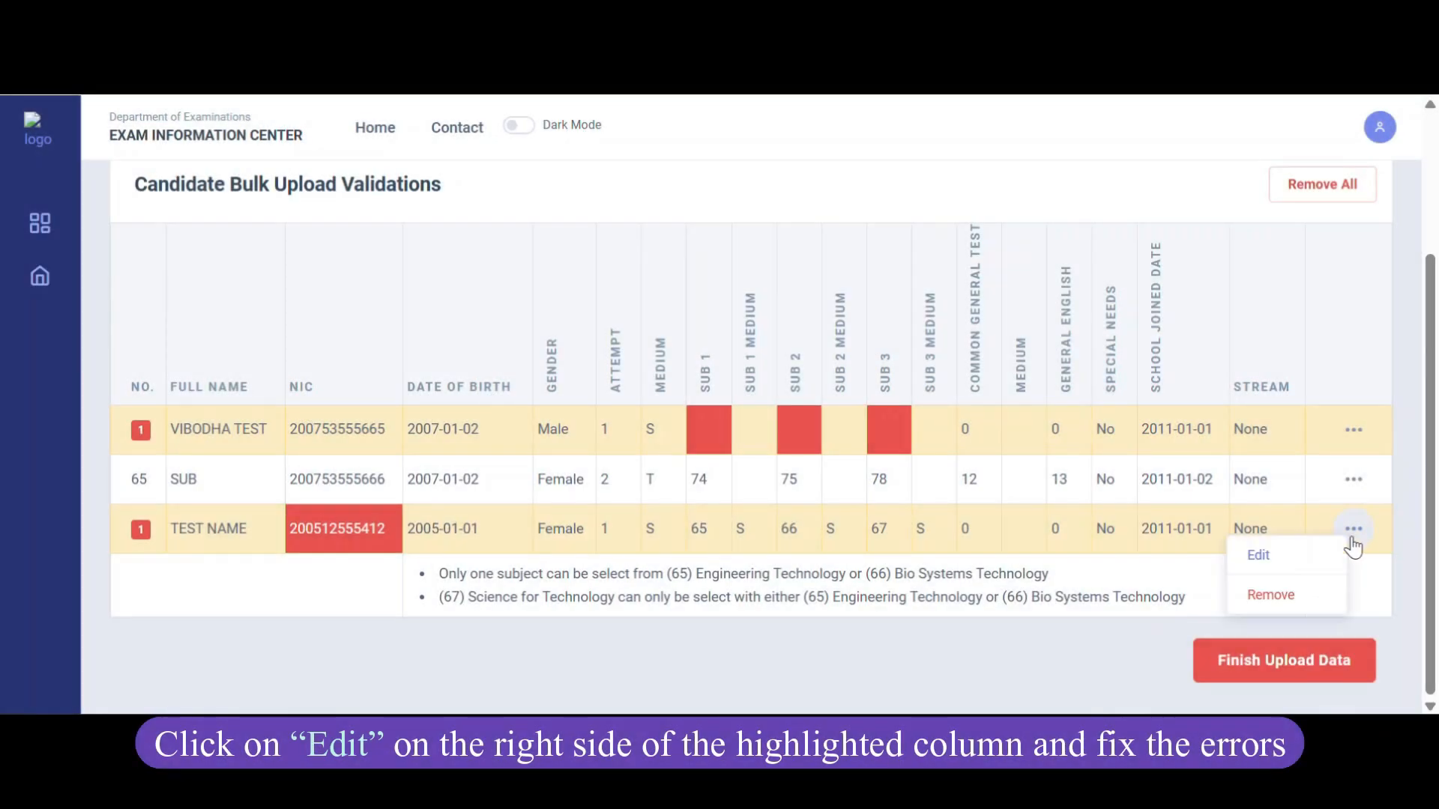
{"action": "left_click", "coordinate": [1264, 571]}
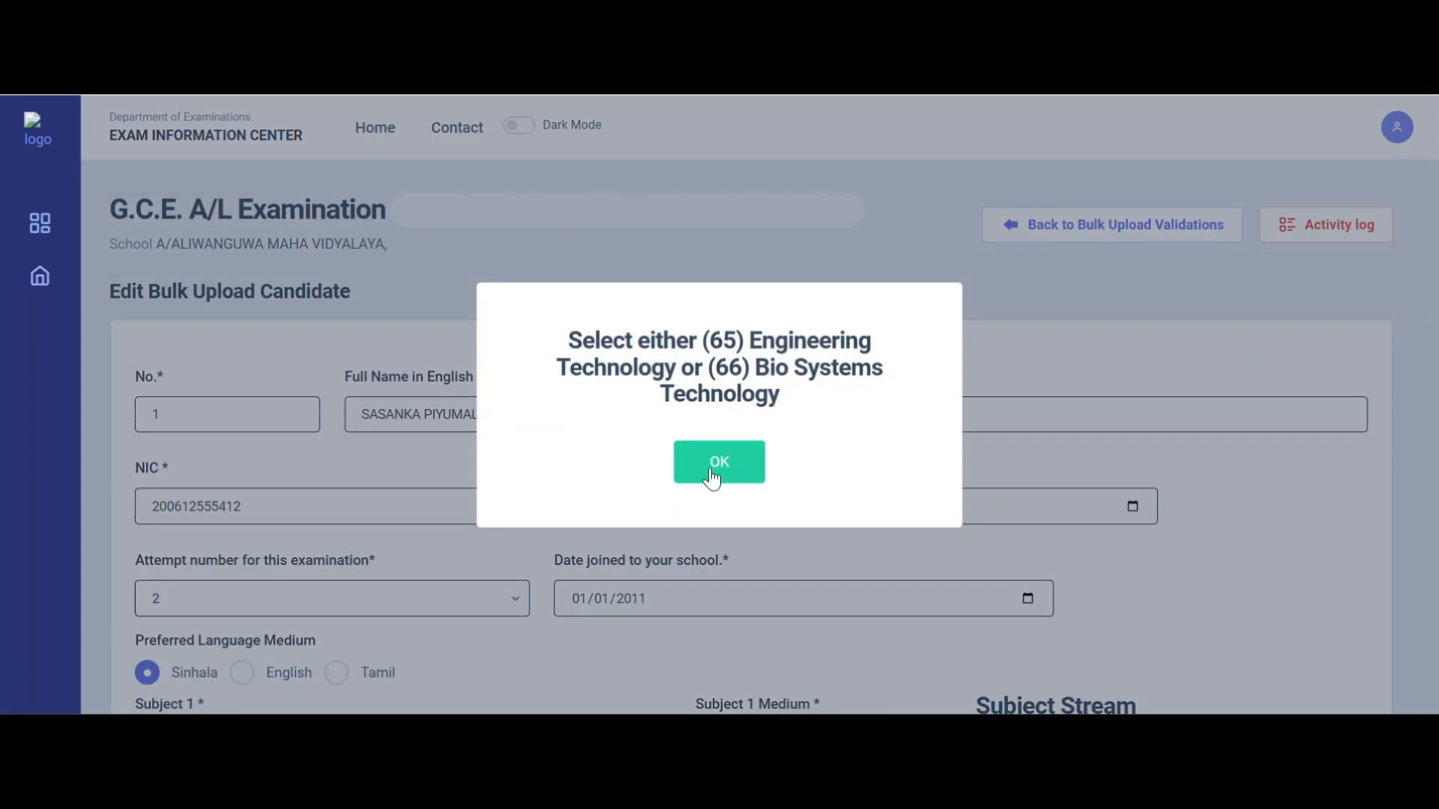
Dismiss the warning and set Subject 1 to (1) Physics and Subject 2 to ICT, both Sinhala.
{"action": "left_click", "coordinate": [712, 477]}
{"action": "scroll", "coordinate": [709, 467], "scroll_direction": "down", "scroll_amount": 6}
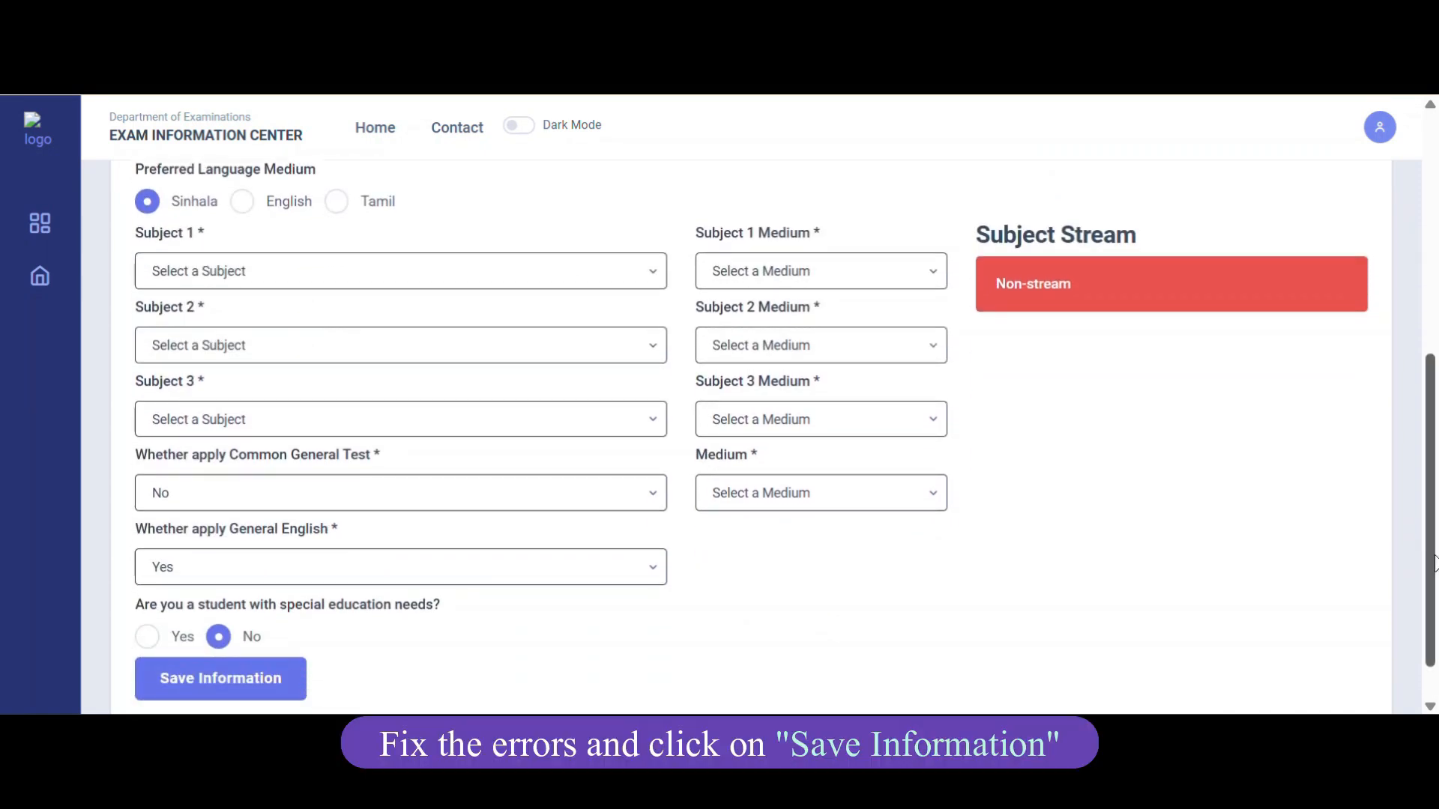
{"action": "left_click", "coordinate": [578, 270]}
{"action": "left_click", "coordinate": [533, 328]}
{"action": "left_click", "coordinate": [887, 273]}
{"action": "left_click", "coordinate": [892, 319]}
{"action": "left_click", "coordinate": [480, 345]}
{"action": "left_click", "coordinate": [423, 114]}
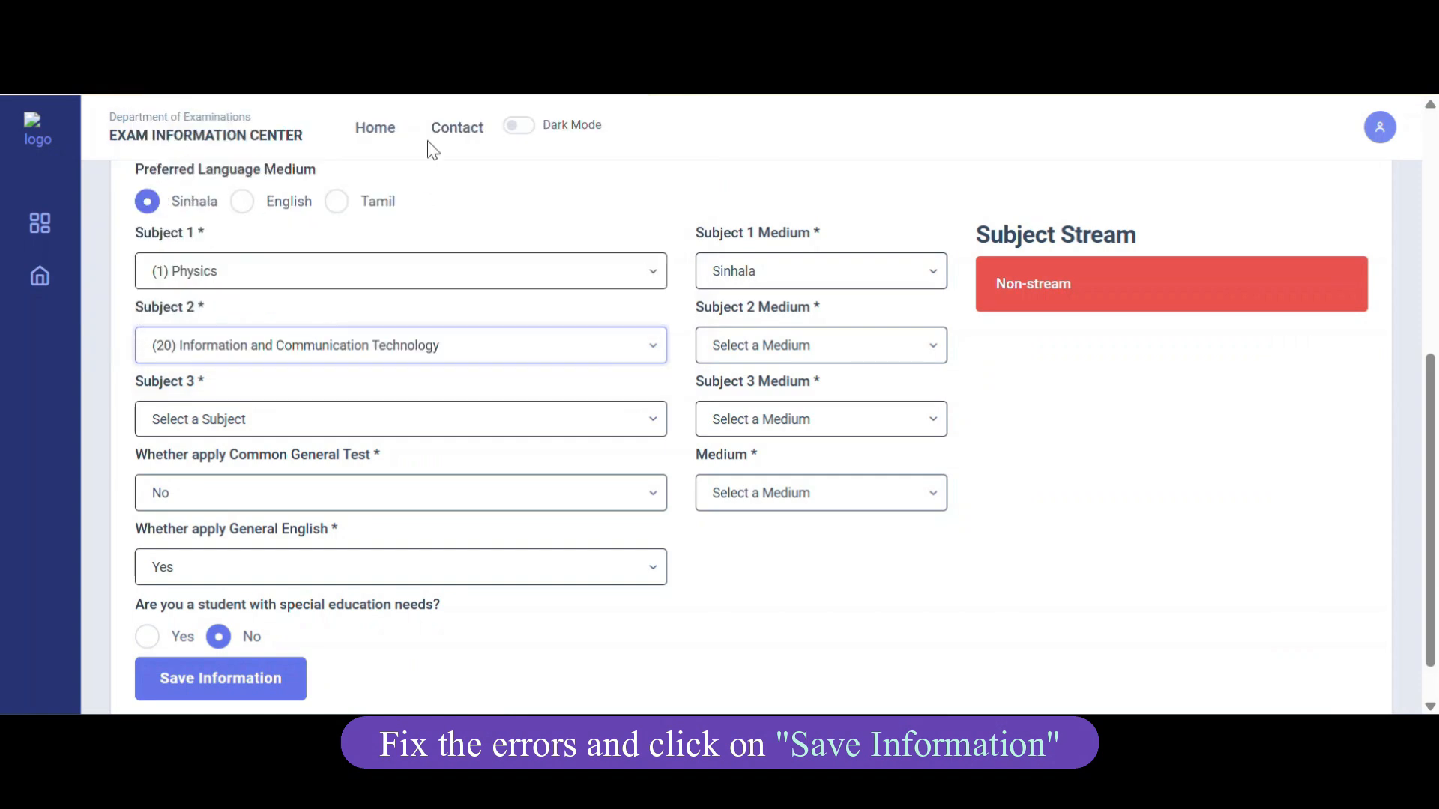
{"action": "left_click", "coordinate": [828, 346]}
{"action": "left_click", "coordinate": [829, 393]}
Set Subject 3 to (65) Engineering Technology in Sinhala, apply for Common General Test in Sinhala, and save.
{"action": "left_click", "coordinate": [443, 419]}
{"action": "scroll", "coordinate": [443, 338], "scroll_direction": "down", "scroll_amount": 3}
{"action": "left_click", "coordinate": [242, 357]}
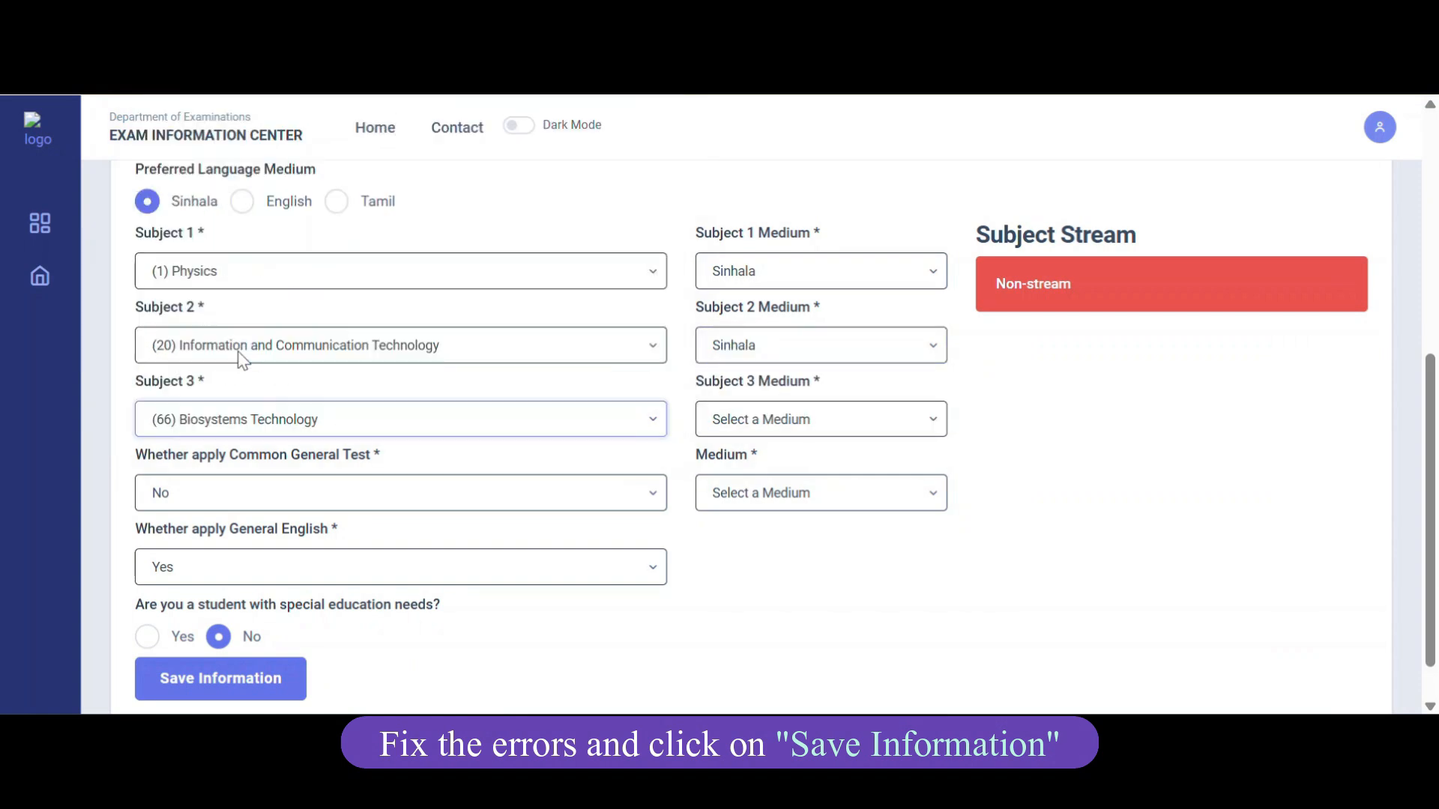
{"action": "left_click", "coordinate": [787, 422]}
{"action": "left_click", "coordinate": [797, 447]}
{"action": "left_click", "coordinate": [409, 498]}
{"action": "left_click", "coordinate": [368, 551]}
{"action": "left_click", "coordinate": [922, 495]}
{"action": "left_click", "coordinate": [800, 525]}
{"action": "left_click", "coordinate": [424, 582]}
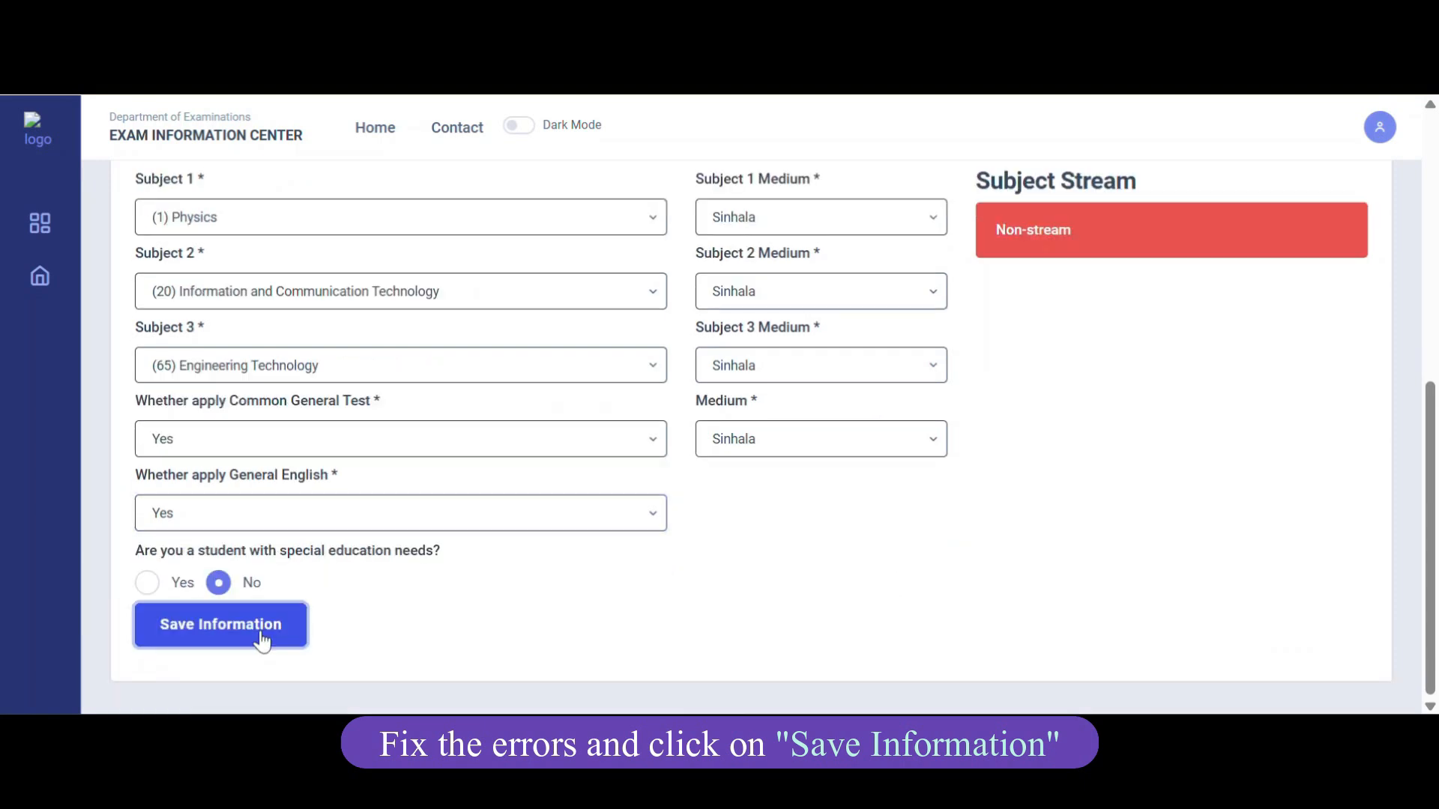
{"action": "left_click", "coordinate": [259, 633]}
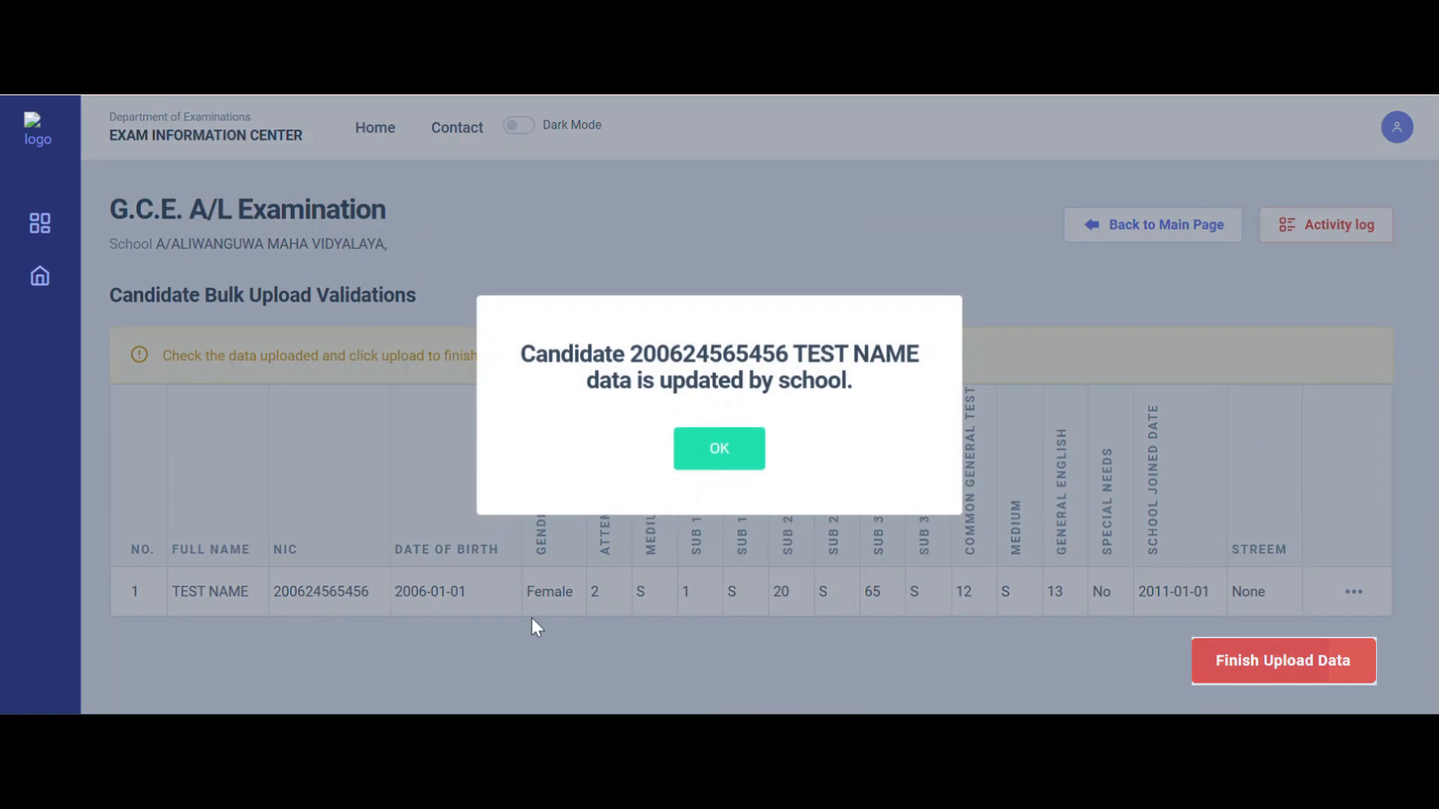
Acknowledge the update, then confirm Finish Upload Data and acknowledge the success message.
{"action": "left_click", "coordinate": [712, 452]}
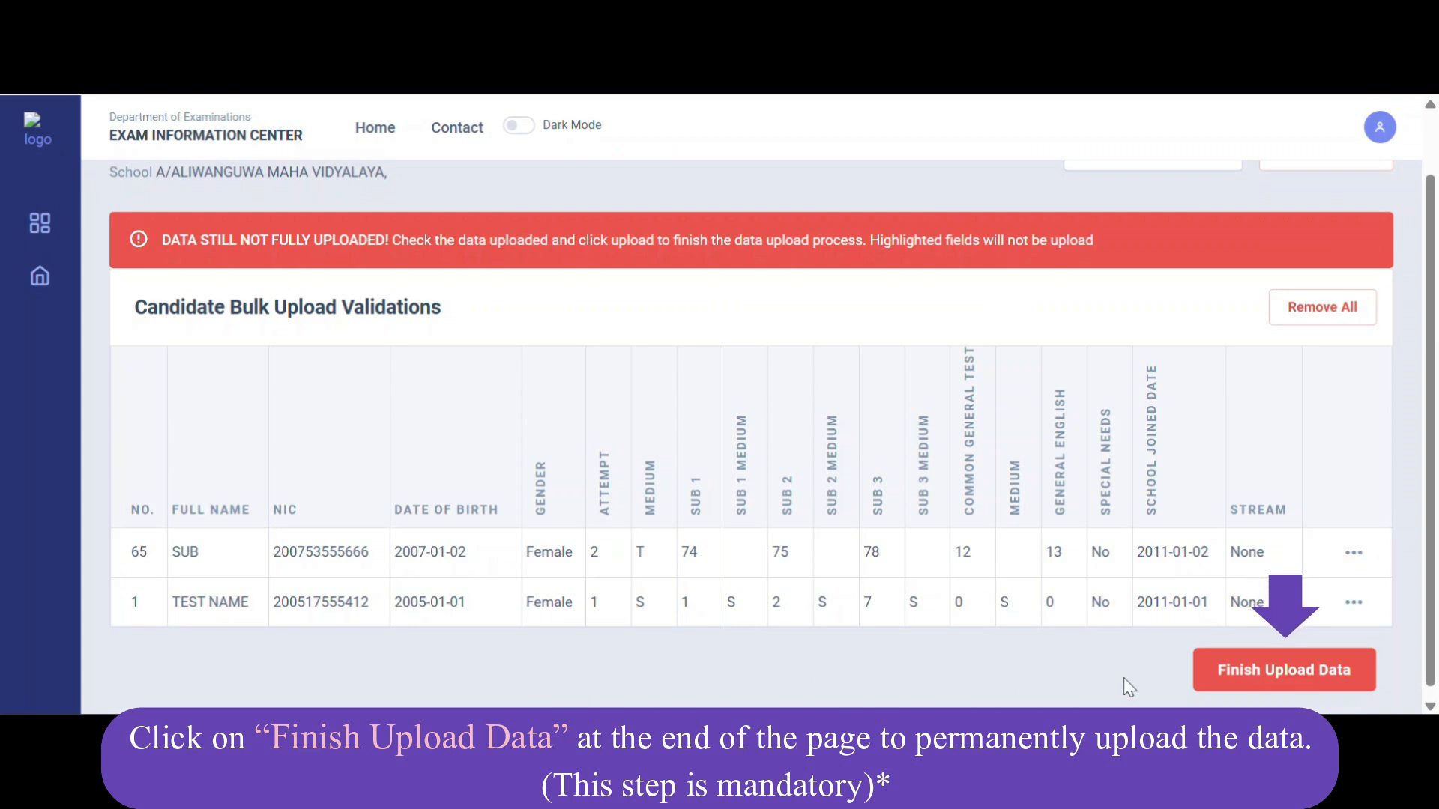
{"action": "left_click", "coordinate": [1286, 691]}
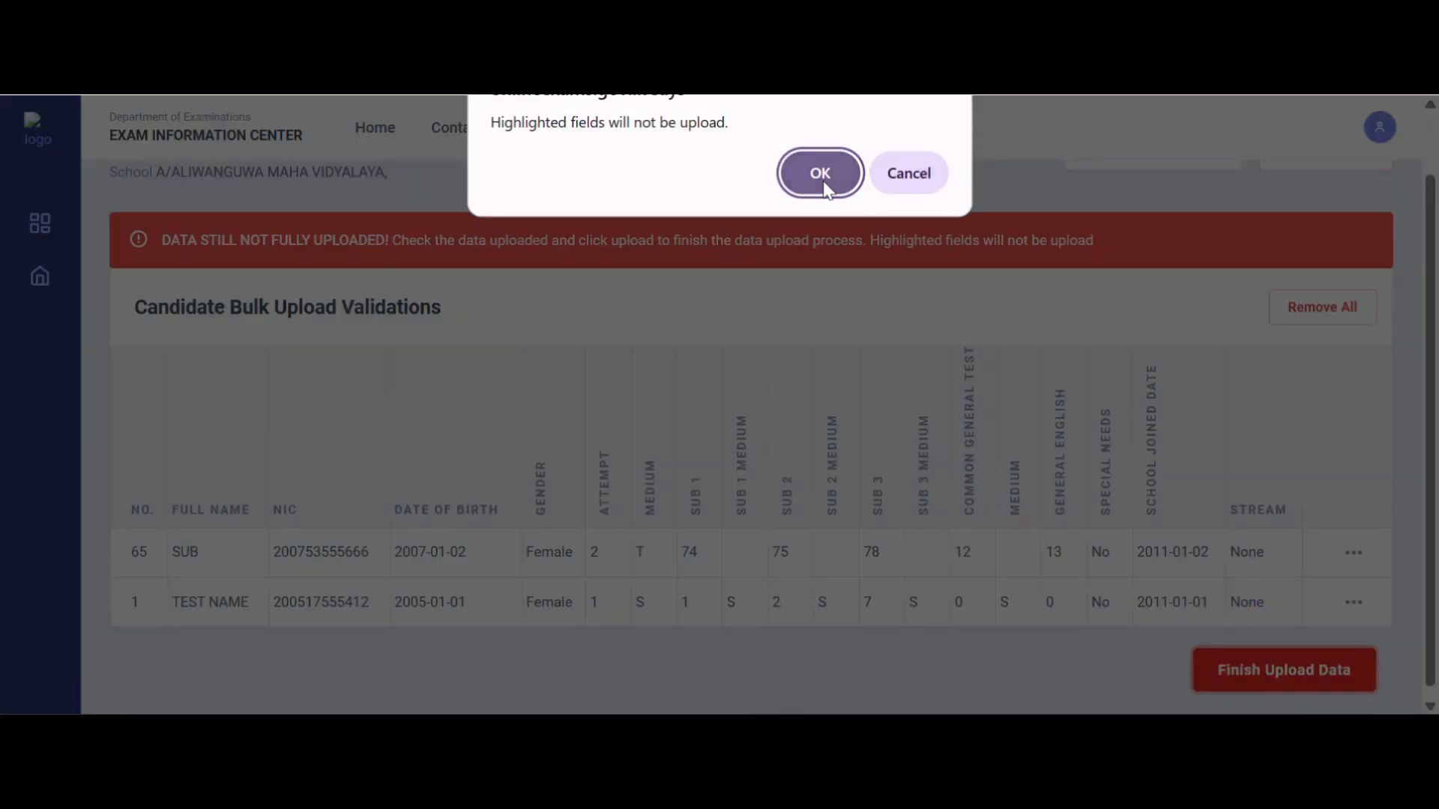
{"action": "left_click", "coordinate": [823, 181]}
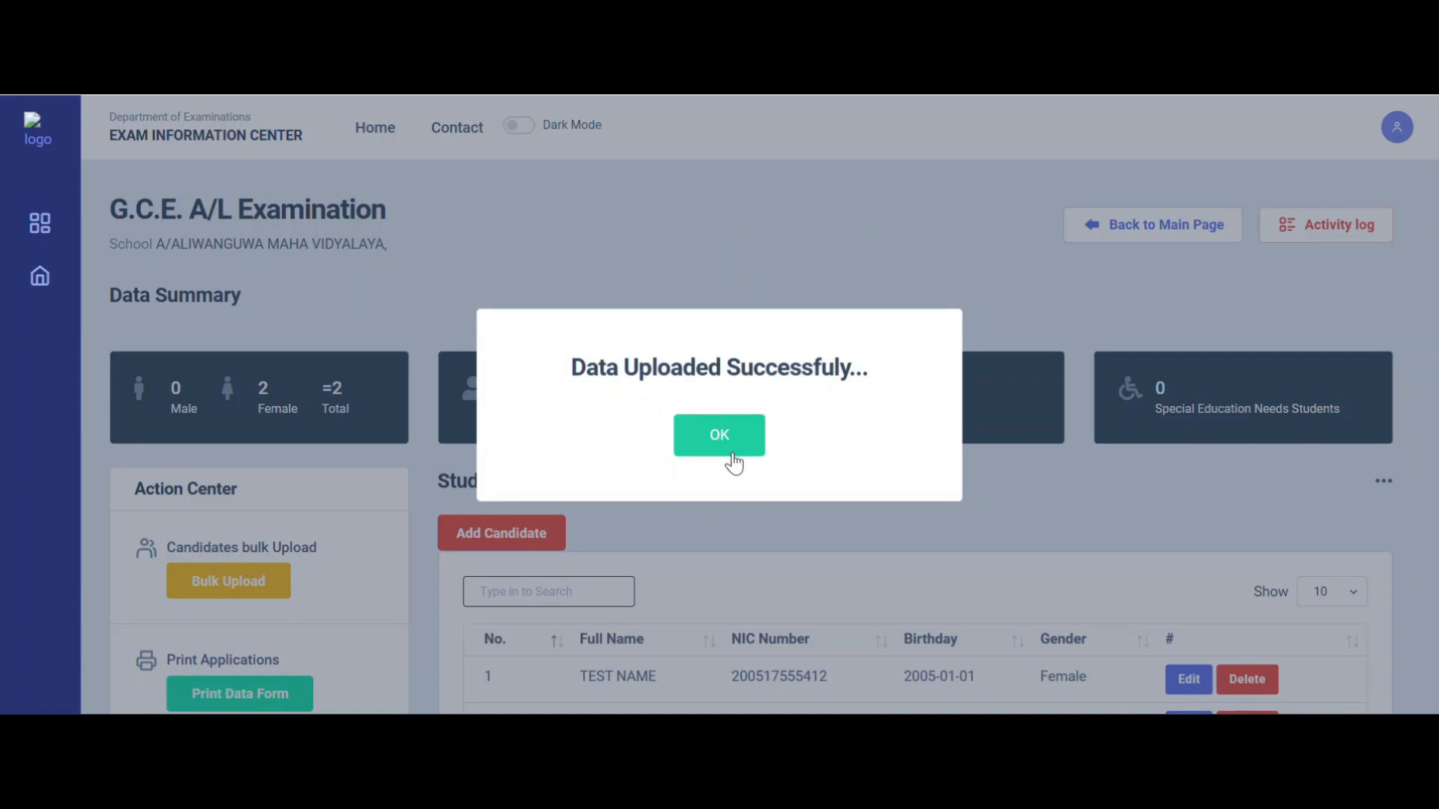
{"action": "left_click", "coordinate": [725, 455]}
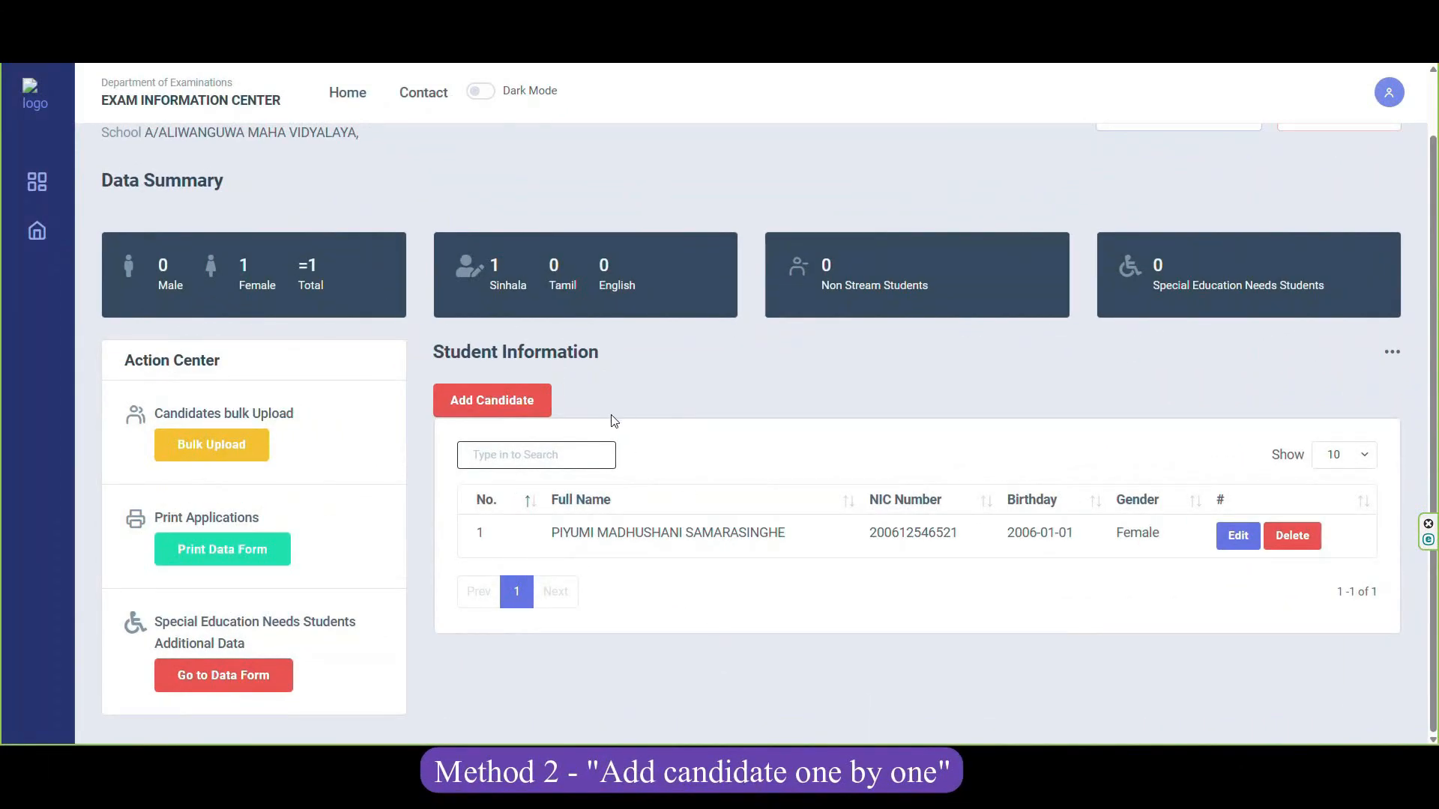
Start a new candidate with No. 2 and enter the candidate's full name and NIC.
{"action": "left_click", "coordinate": [504, 415]}
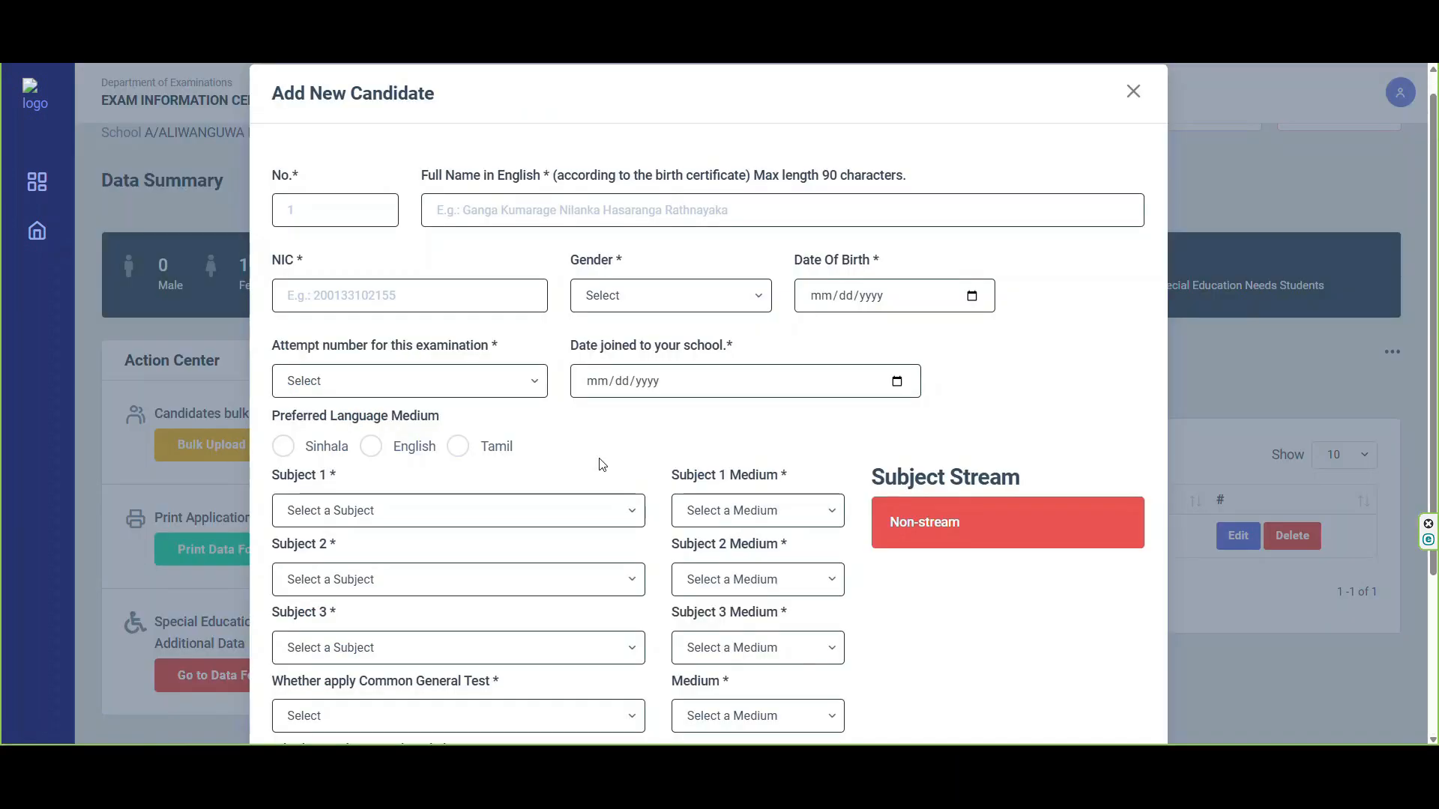
{"action": "left_click", "coordinate": [372, 212]}
{"action": "type", "text": "2"}
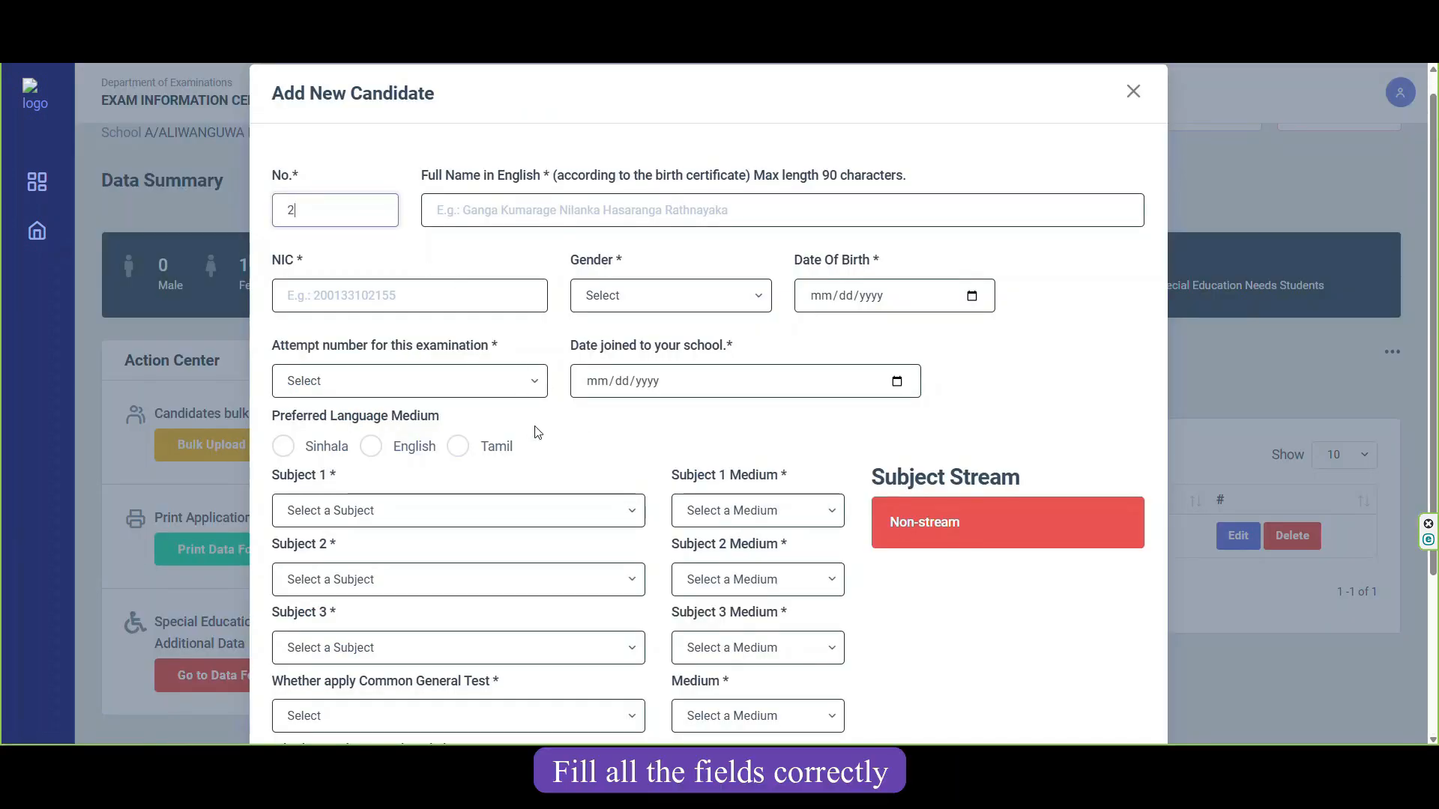
{"action": "left_click", "coordinate": [649, 222]}
{"action": "key", "text": "Tab"}
{"action": "left_click", "coordinate": [757, 303]}
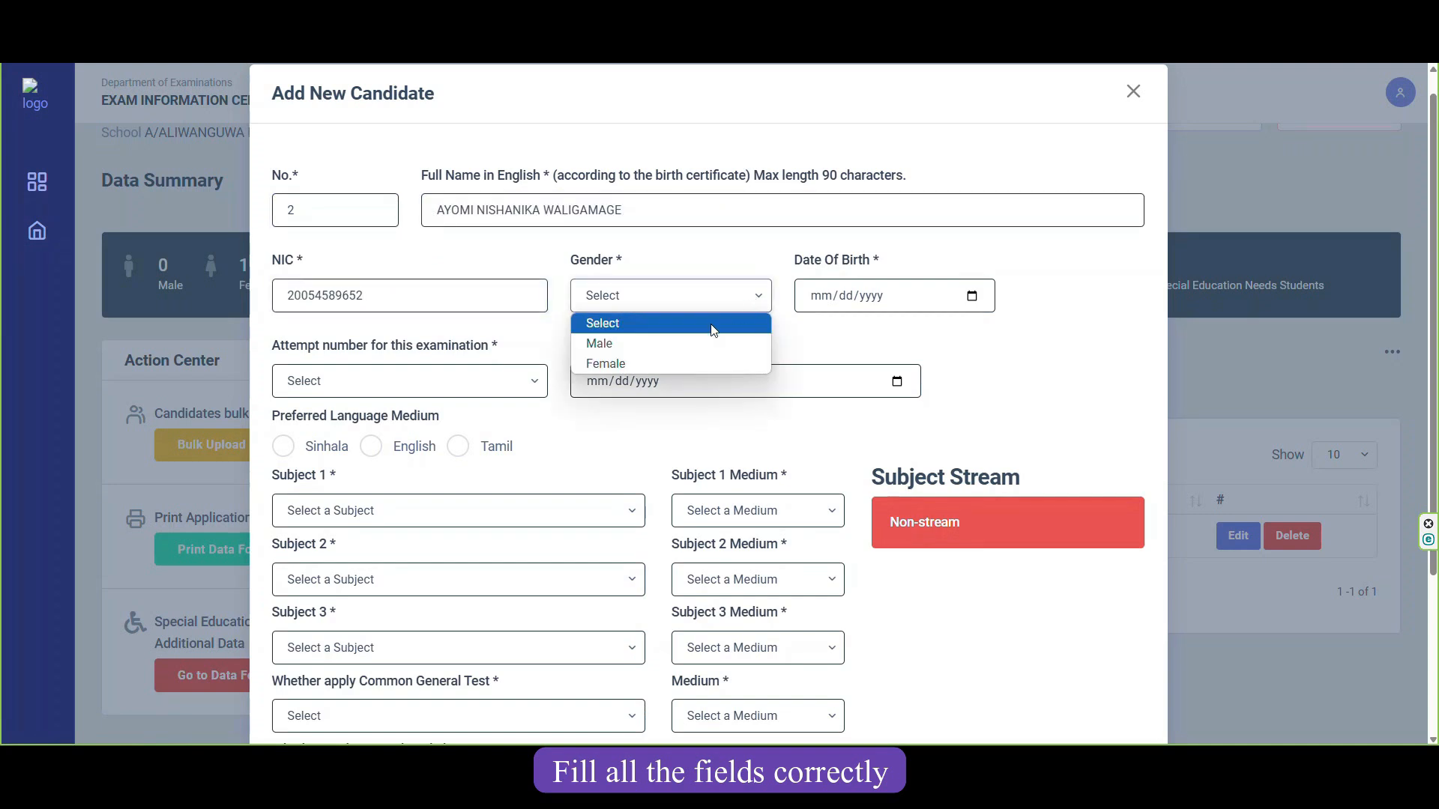
{"action": "left_click", "coordinate": [689, 366]}
{"action": "left_click", "coordinate": [870, 302]}
{"action": "type", "text": "2005"}
{"action": "key", "text": "shift+Tab"}
{"action": "key", "text": "shift+Tab"}
{"action": "type", "text": "0823"}
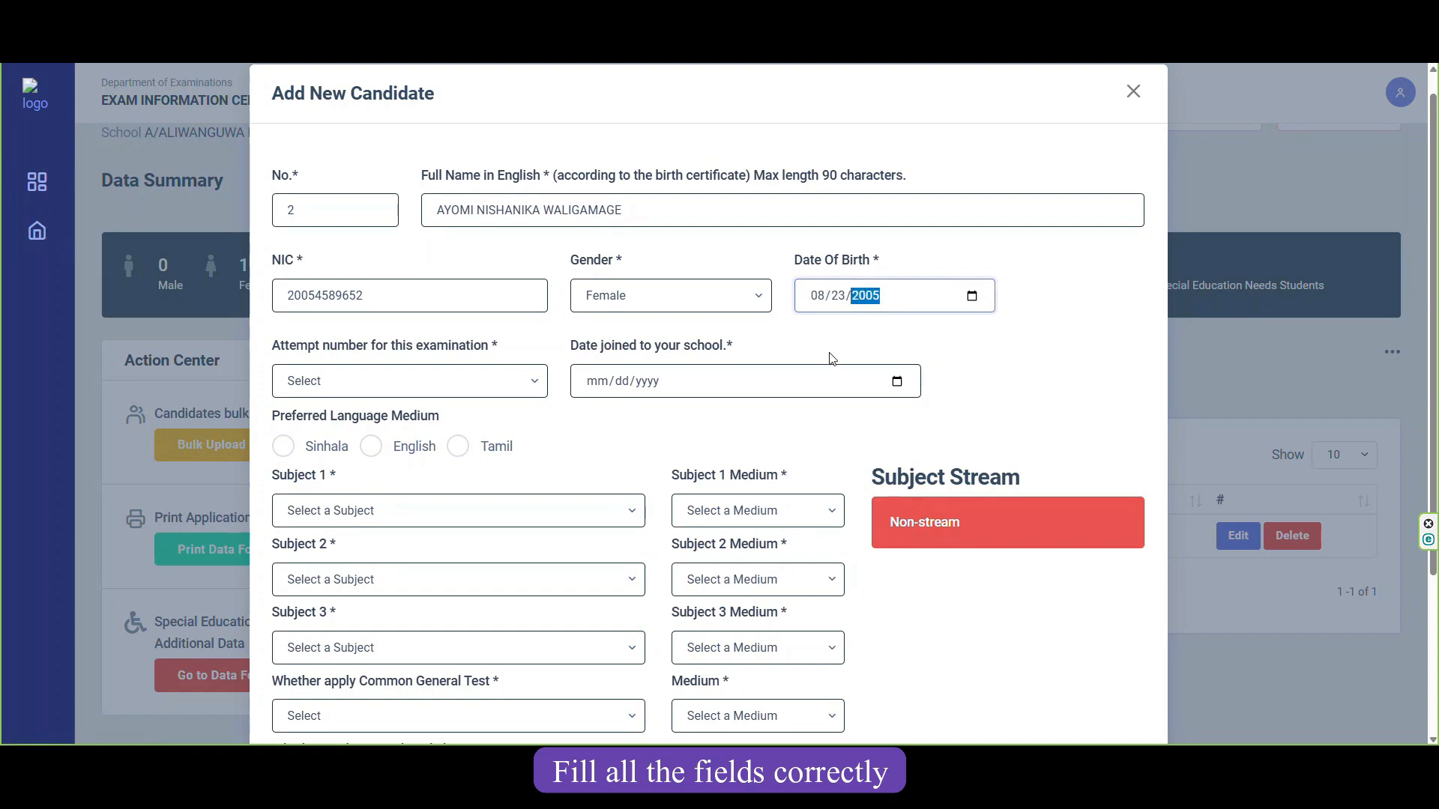
{"action": "left_click", "coordinate": [545, 383]}
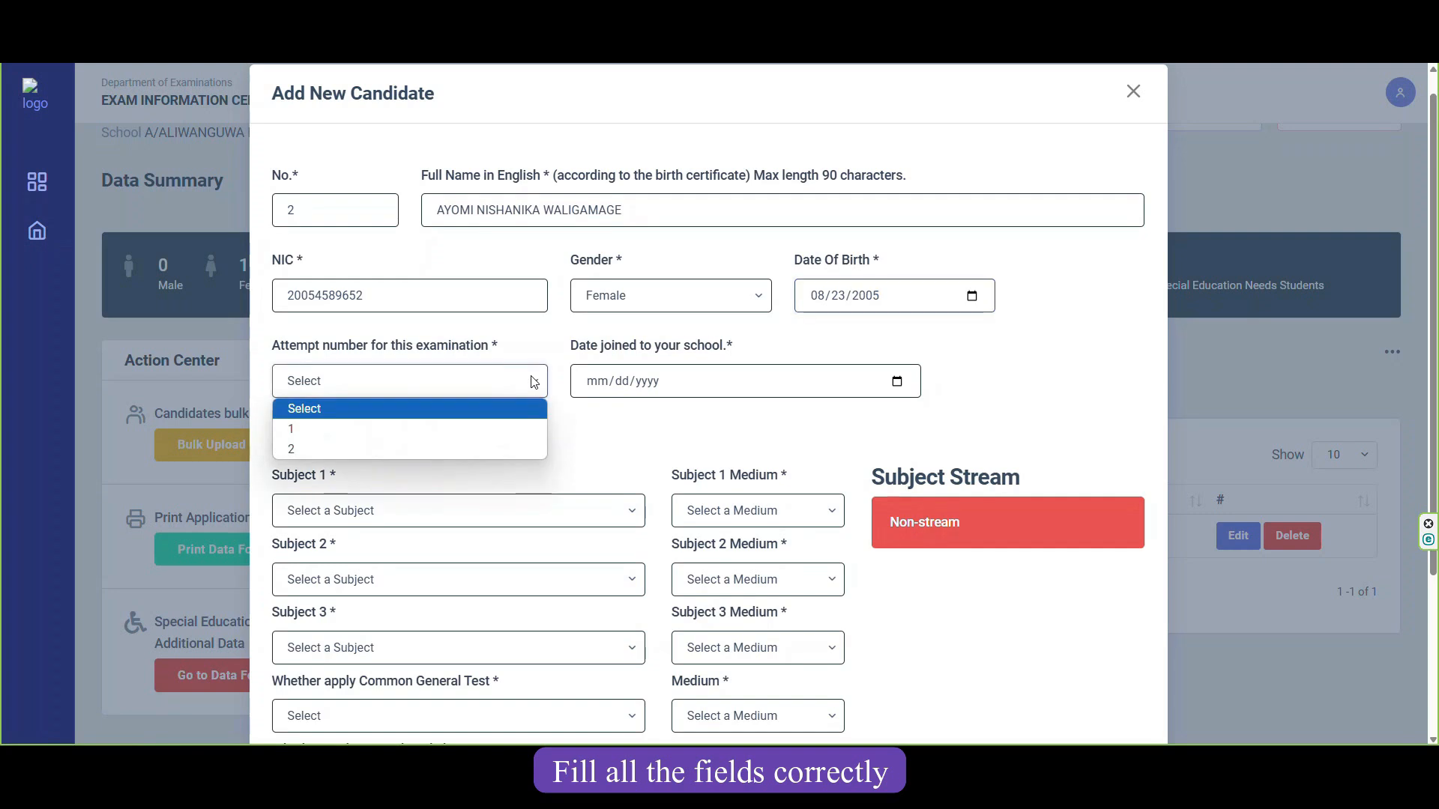
{"action": "left_click", "coordinate": [486, 445]}
{"action": "left_click", "coordinate": [646, 383]}
{"action": "type", "text": "08192011"}
{"action": "scroll", "coordinate": [594, 472], "scroll_direction": "down", "scroll_amount": 3}
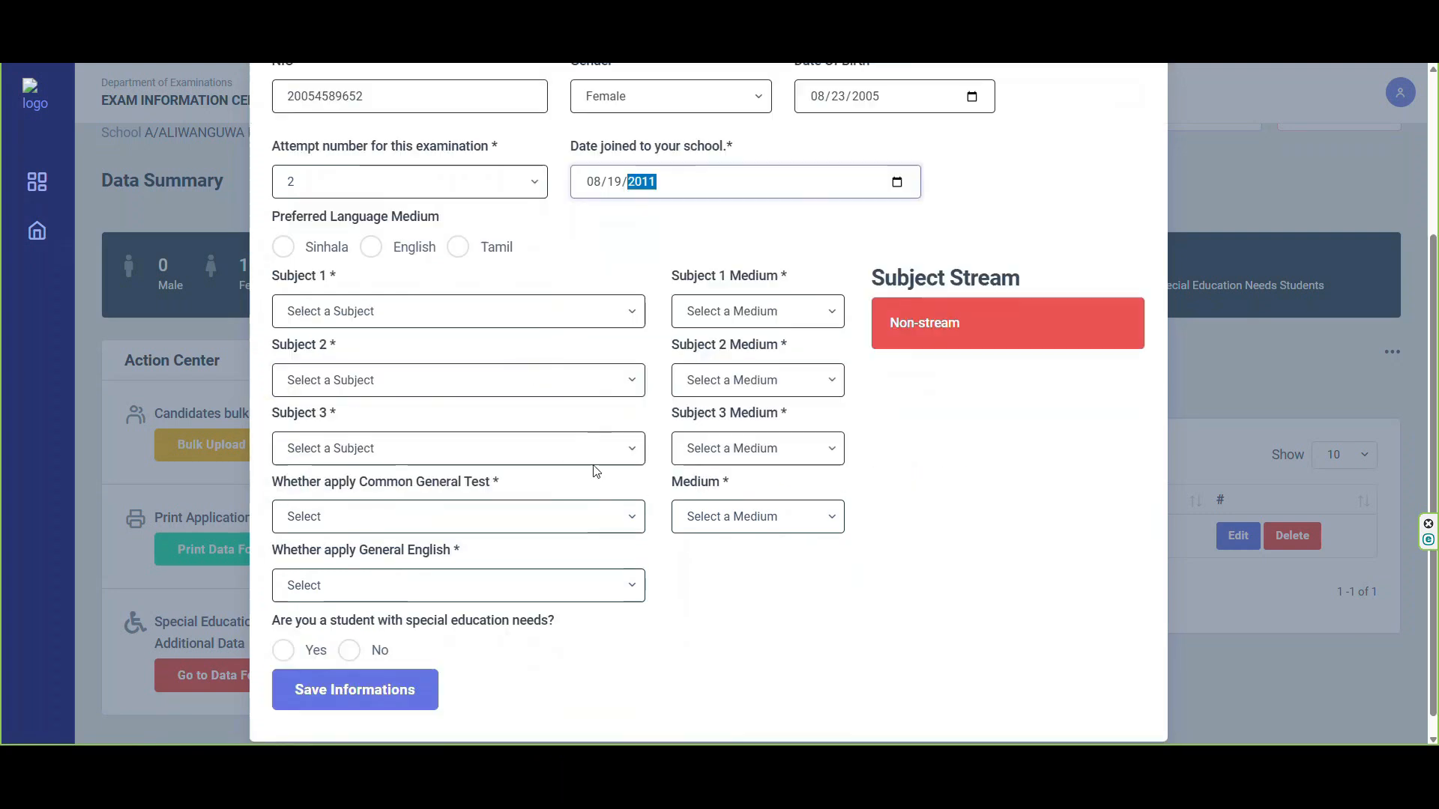
{"action": "left_click_drag", "start_coordinate": [444, 197], "coordinate": [275, 202]}
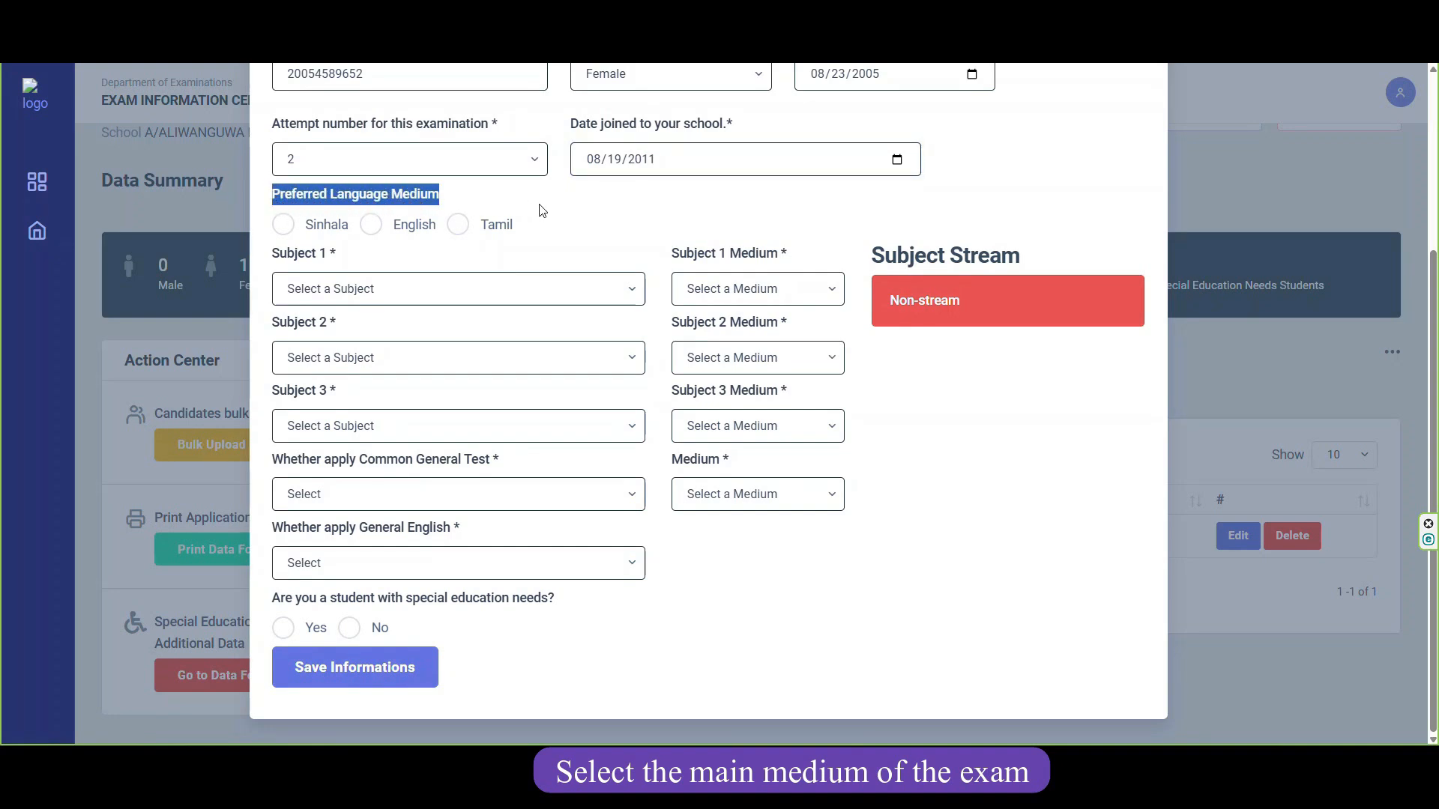
Set the preferred medium to Sinhala and Subject 1 to (45) Buddhist Civilization in Sinhala.
{"action": "left_click", "coordinate": [540, 208]}
{"action": "left_click", "coordinate": [282, 228]}
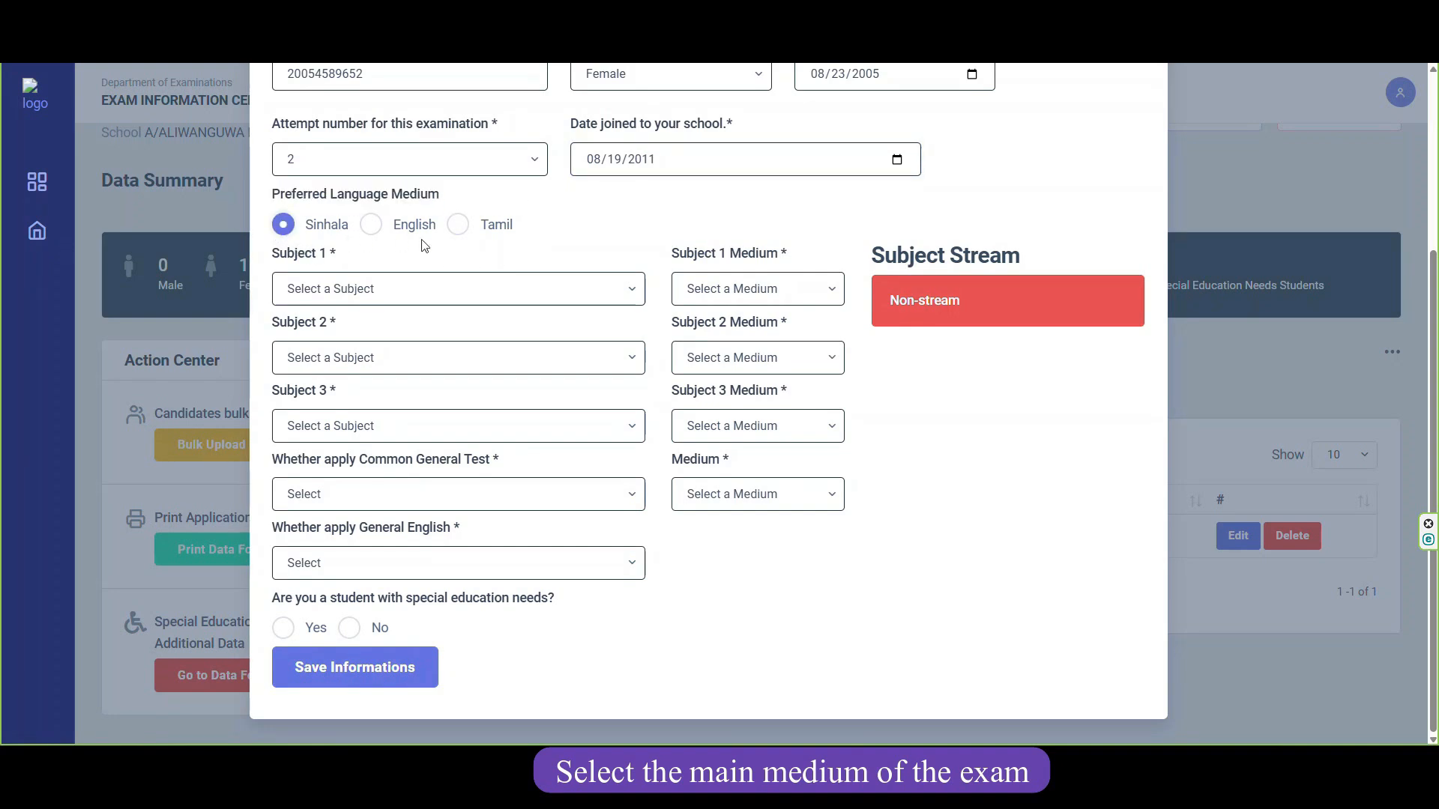
{"action": "left_click", "coordinate": [628, 300]}
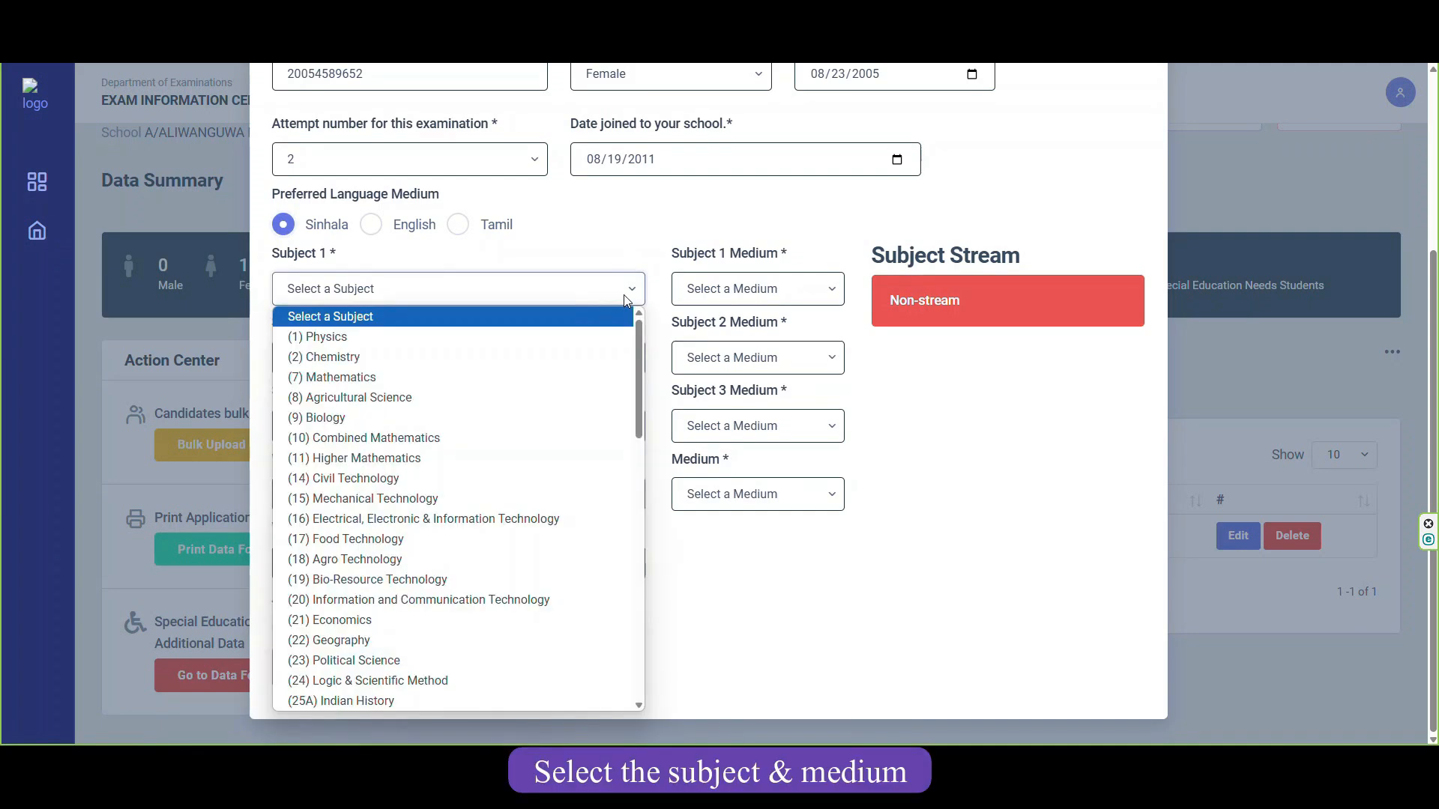
{"action": "scroll", "coordinate": [537, 488], "scroll_direction": "down", "scroll_amount": 5}
{"action": "left_click", "coordinate": [537, 488]}
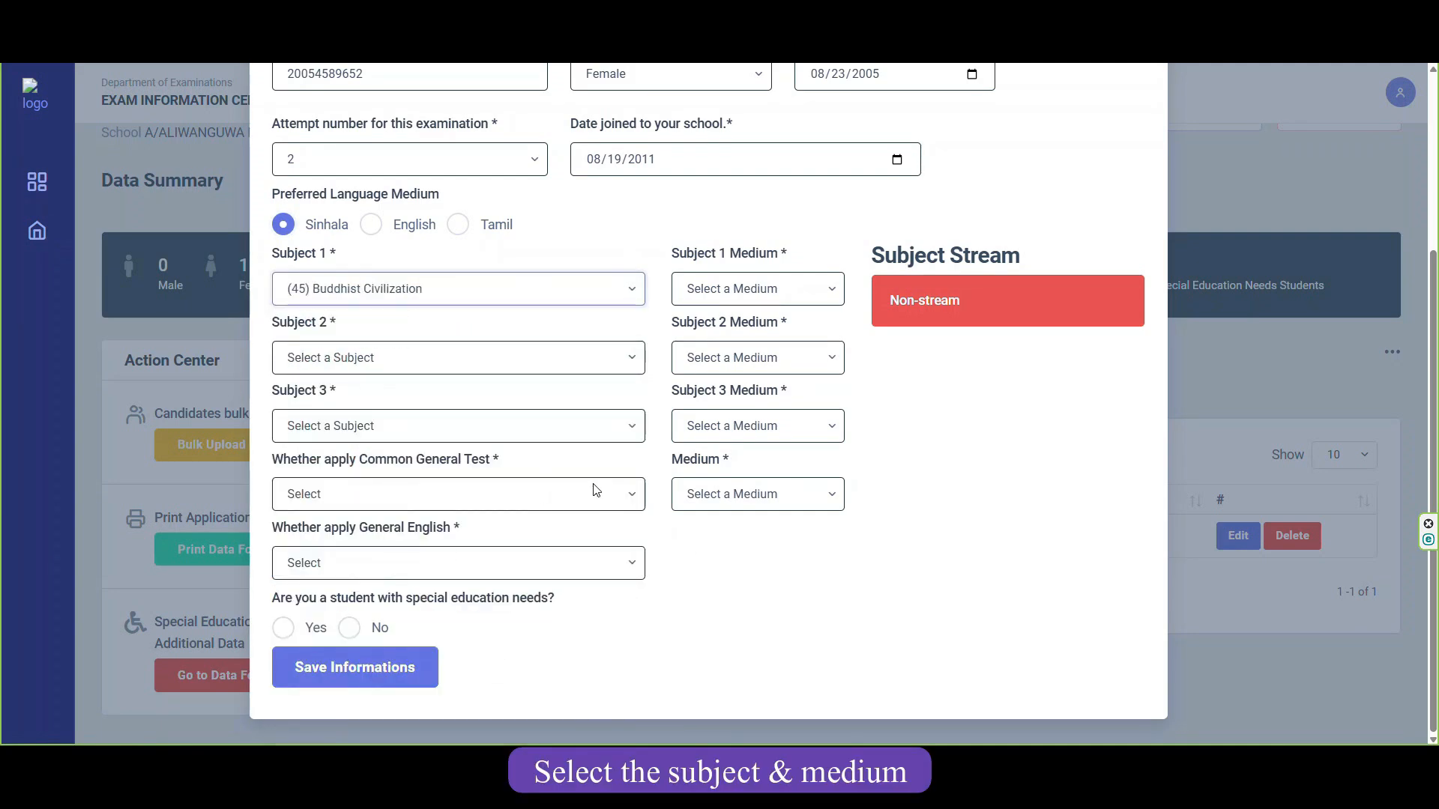
{"action": "left_click", "coordinate": [829, 297]}
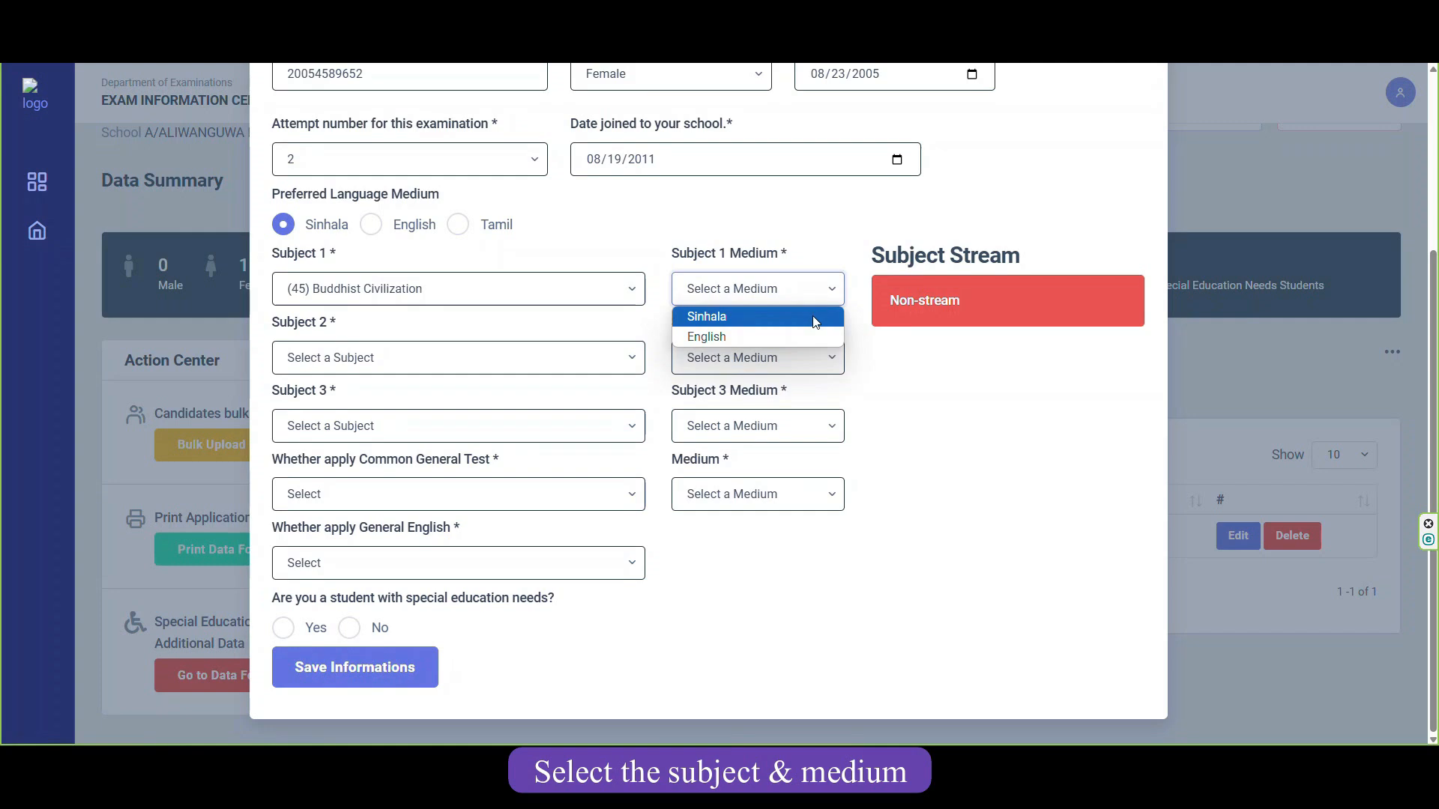
{"action": "left_click", "coordinate": [744, 318]}
Set Subject 2 to (71) Sinhala and Subject 3 to (29) Communication & Media Studies, both Sinhala.
{"action": "left_click", "coordinate": [607, 360]}
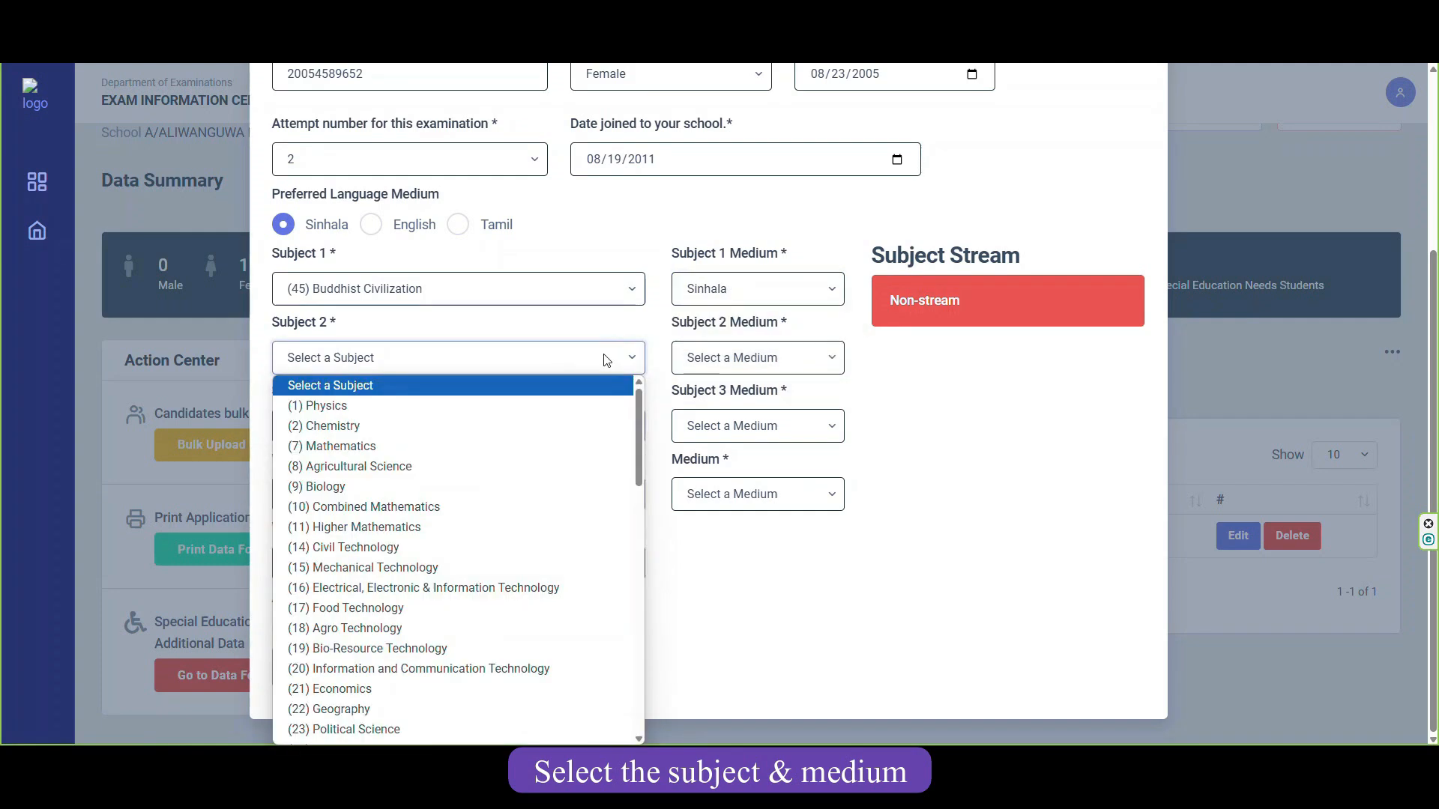
{"action": "scroll", "coordinate": [475, 643], "scroll_direction": "down", "scroll_amount": 10}
{"action": "left_click", "coordinate": [475, 643]}
{"action": "left_click", "coordinate": [756, 373]}
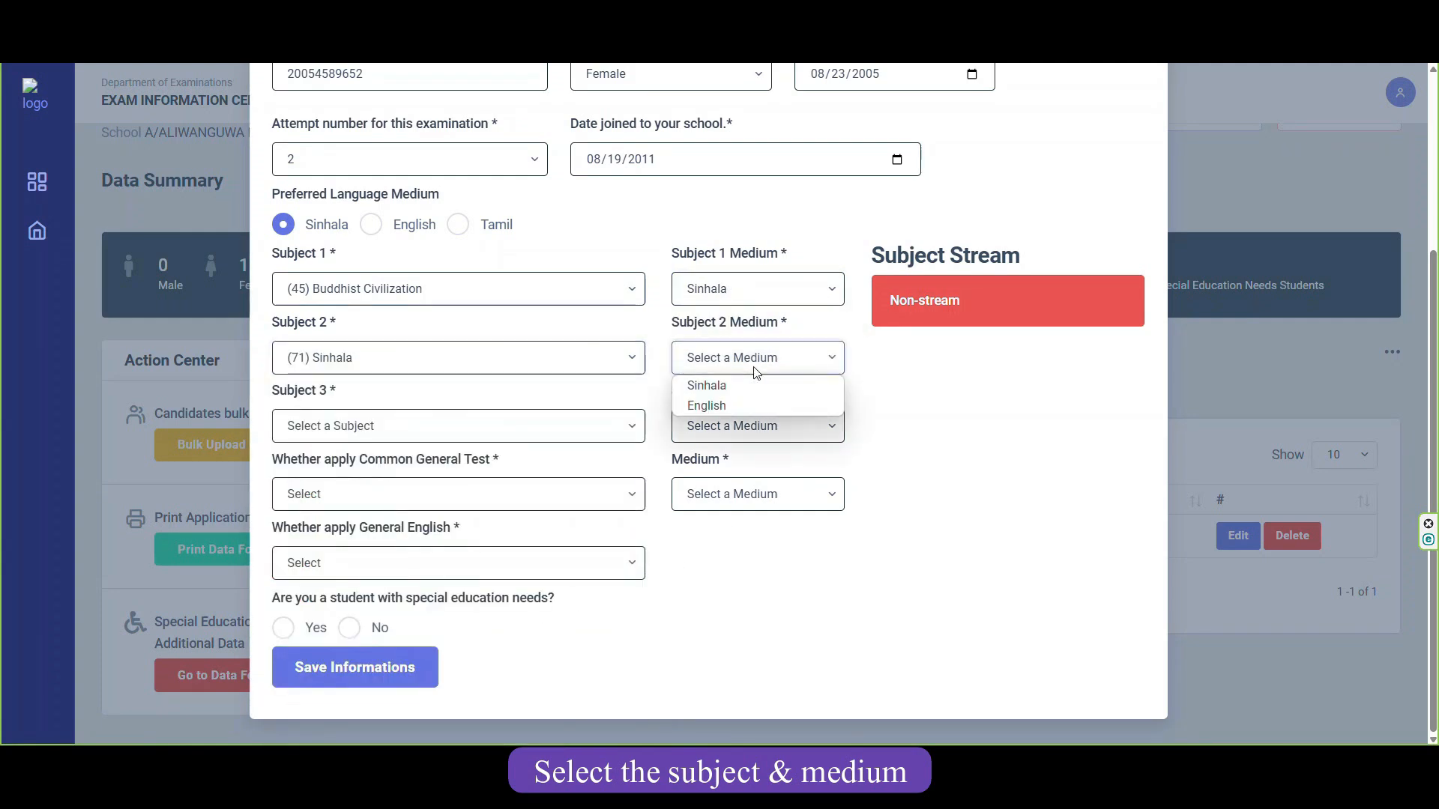
{"action": "left_click", "coordinate": [749, 383]}
{"action": "left_click", "coordinate": [572, 427]}
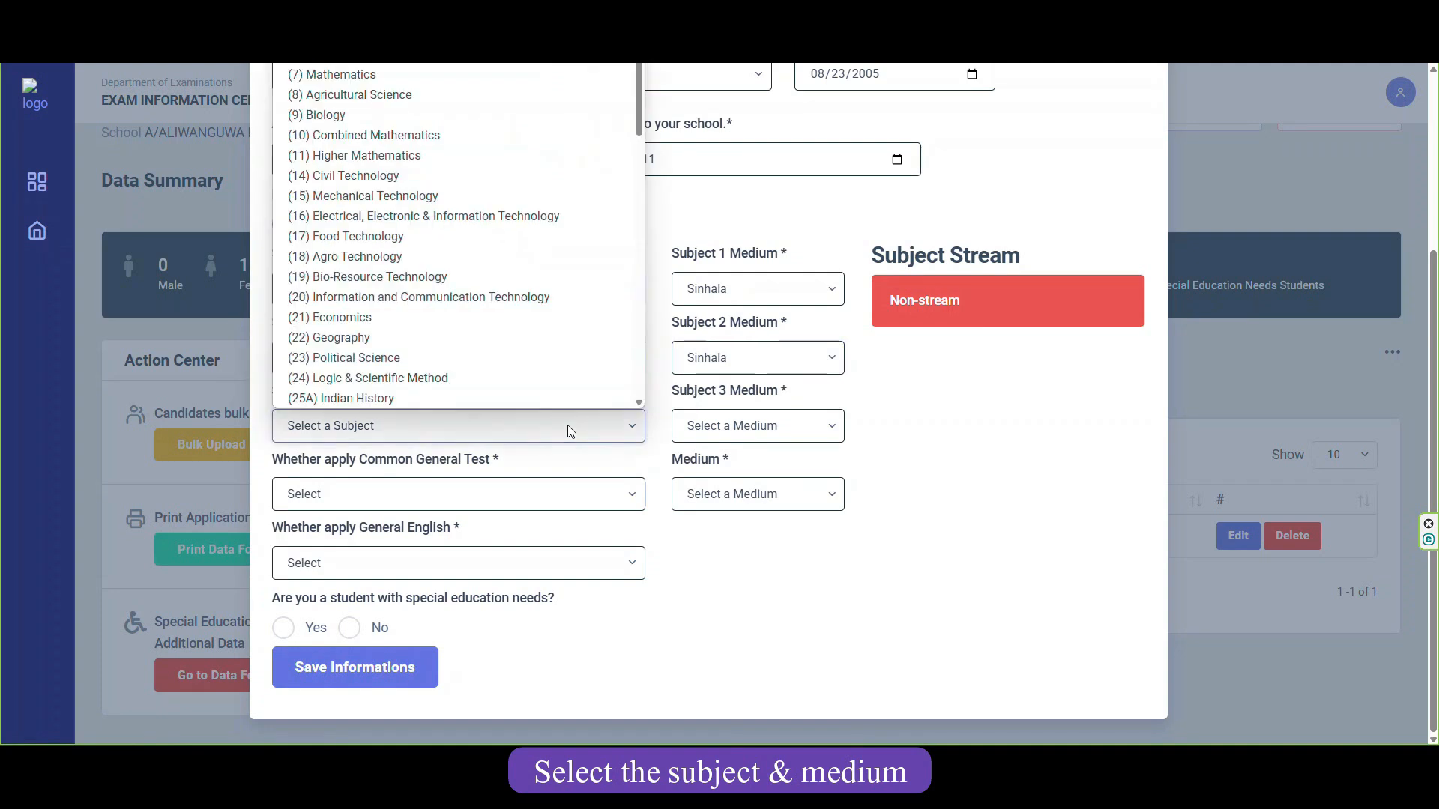
{"action": "scroll", "coordinate": [524, 378], "scroll_direction": "down", "scroll_amount": 2}
{"action": "left_click", "coordinate": [524, 375]}
{"action": "left_click", "coordinate": [758, 426]}
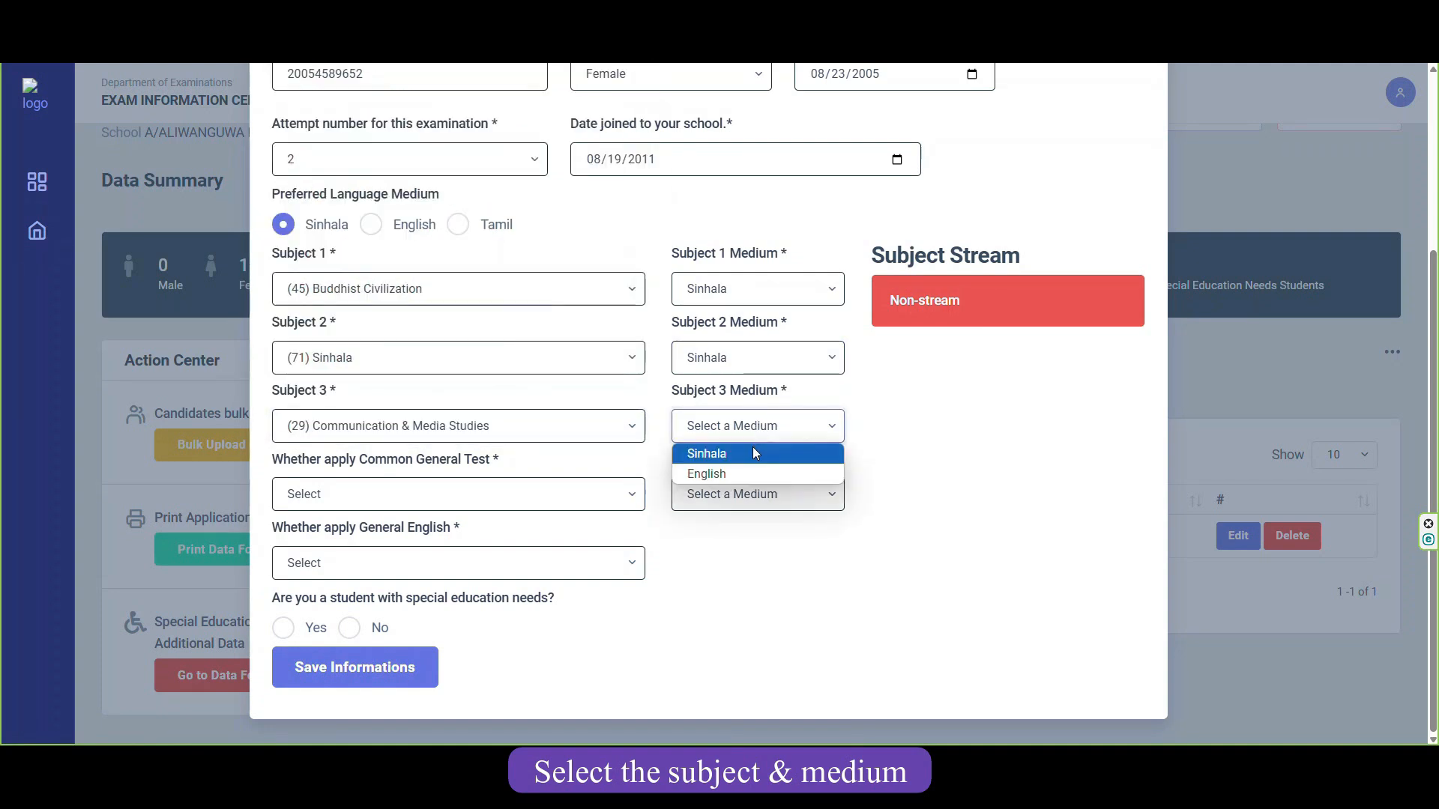
{"action": "left_click", "coordinate": [754, 453]}
Apply for the Common General Test in Sinhala medium and for General English.
{"action": "left_click", "coordinate": [588, 497]}
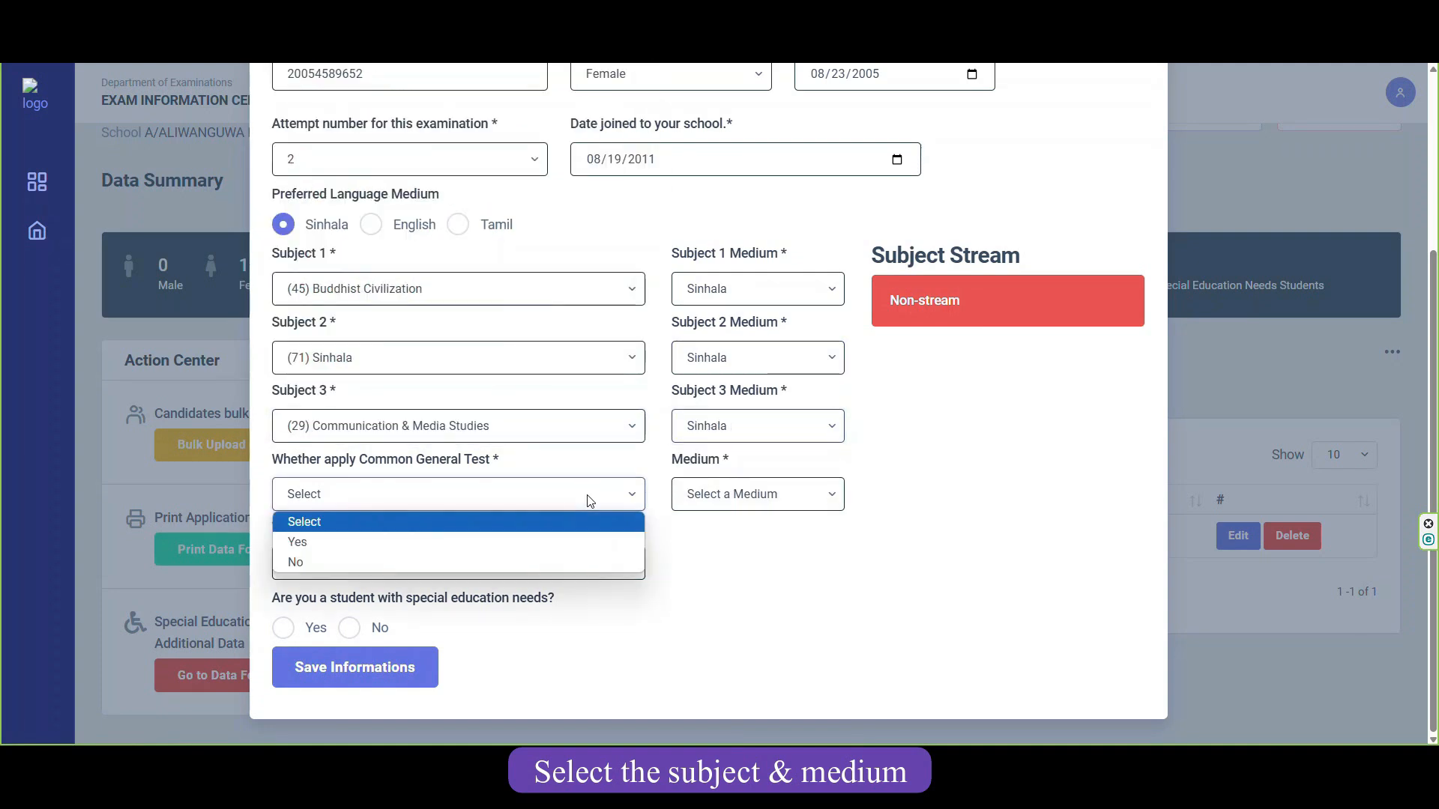
{"action": "left_click", "coordinate": [577, 541]}
{"action": "left_click", "coordinate": [819, 503]}
{"action": "left_click", "coordinate": [809, 524]}
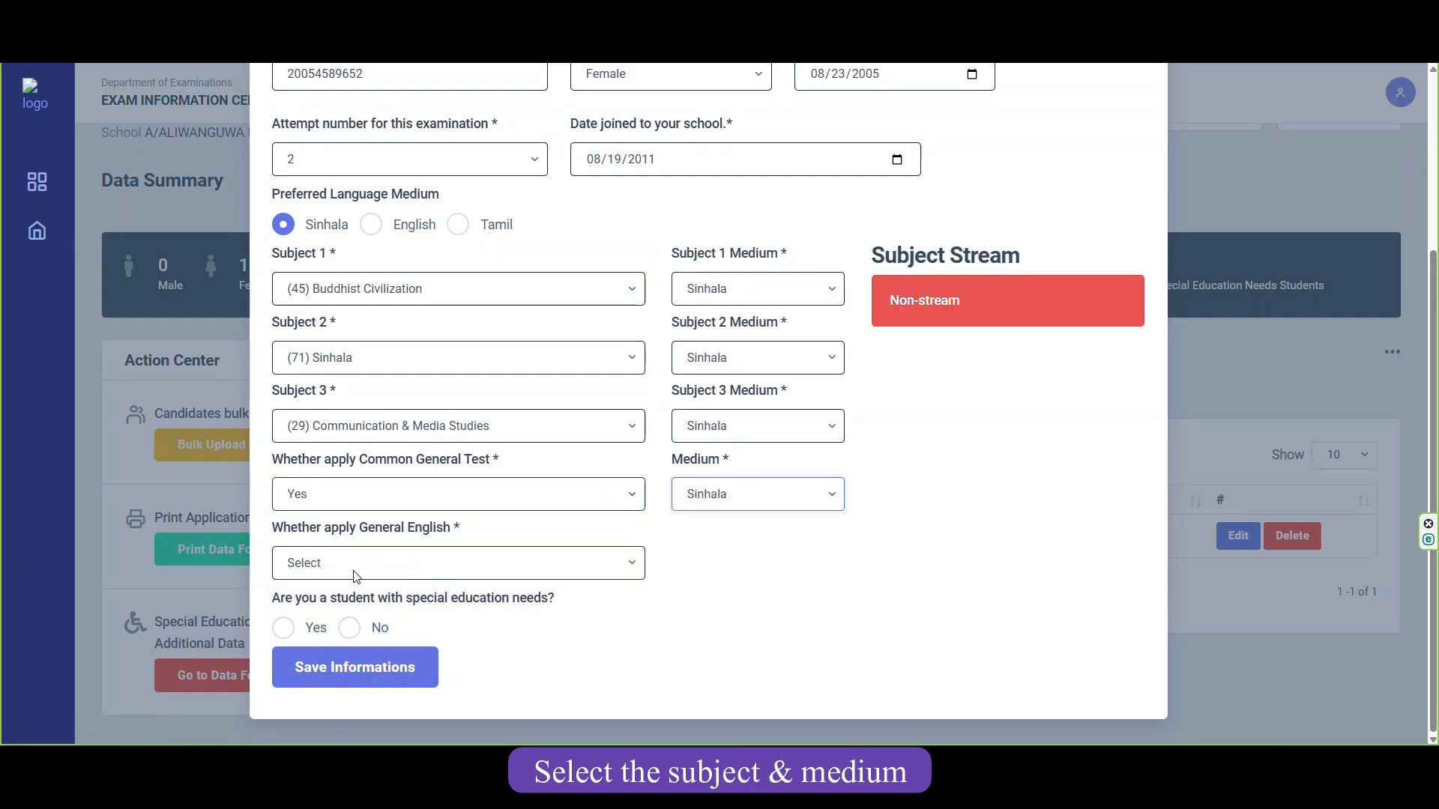
{"action": "left_click", "coordinate": [356, 576]}
{"action": "left_click", "coordinate": [354, 604]}
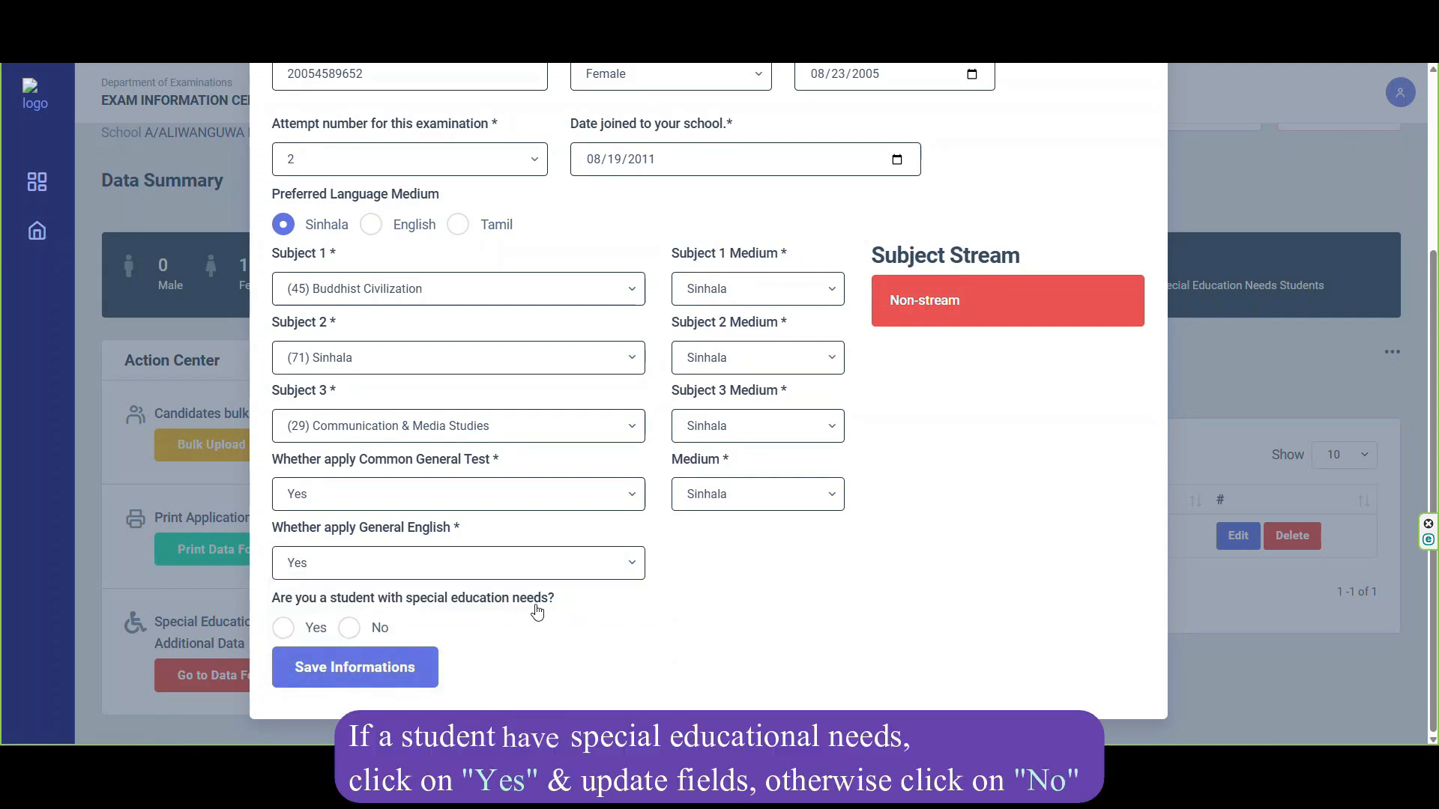
Mark the candidate as having special education needs, keeping special center as NO.
{"action": "left_click_drag", "start_coordinate": [573, 606], "coordinate": [271, 601]}
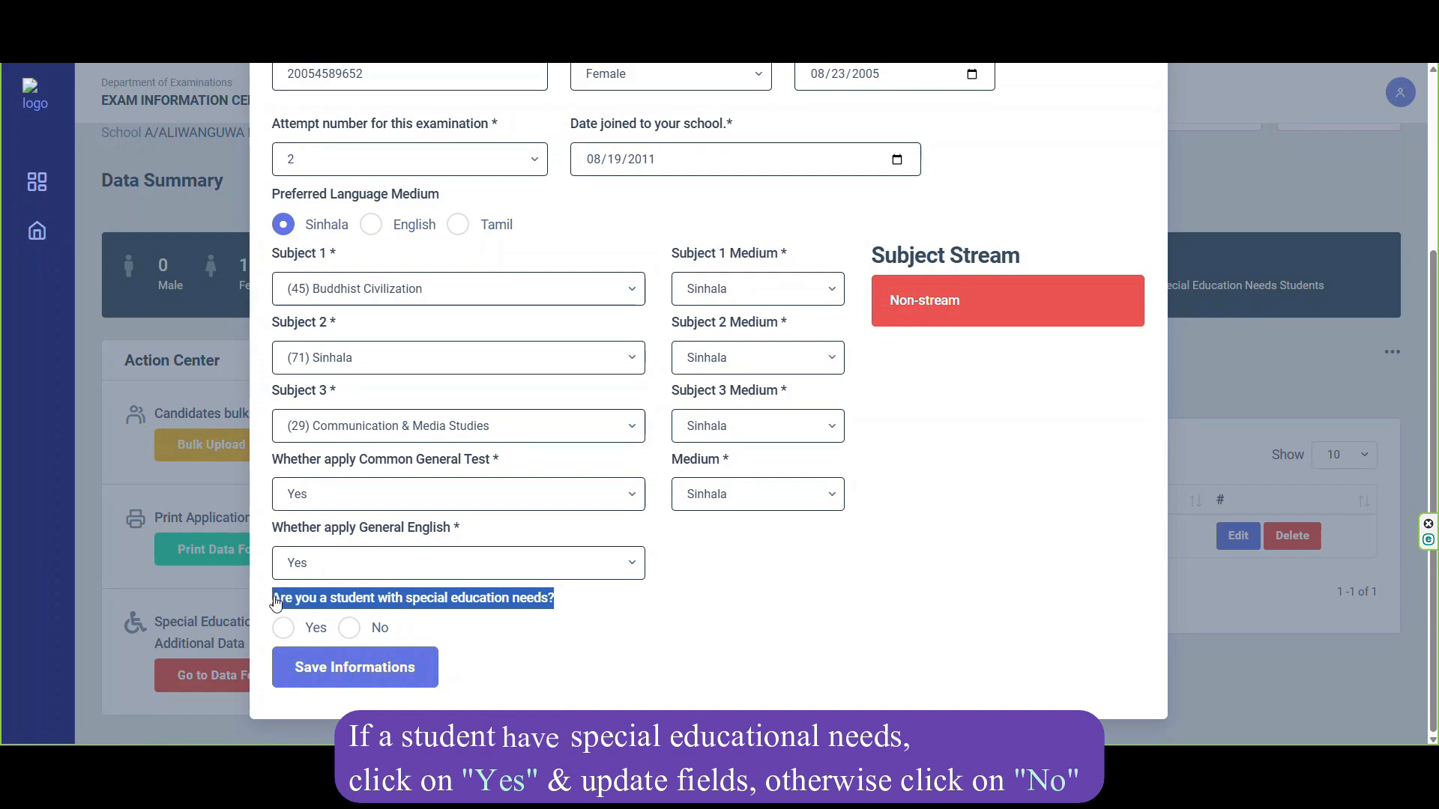
{"action": "left_click", "coordinate": [582, 620]}
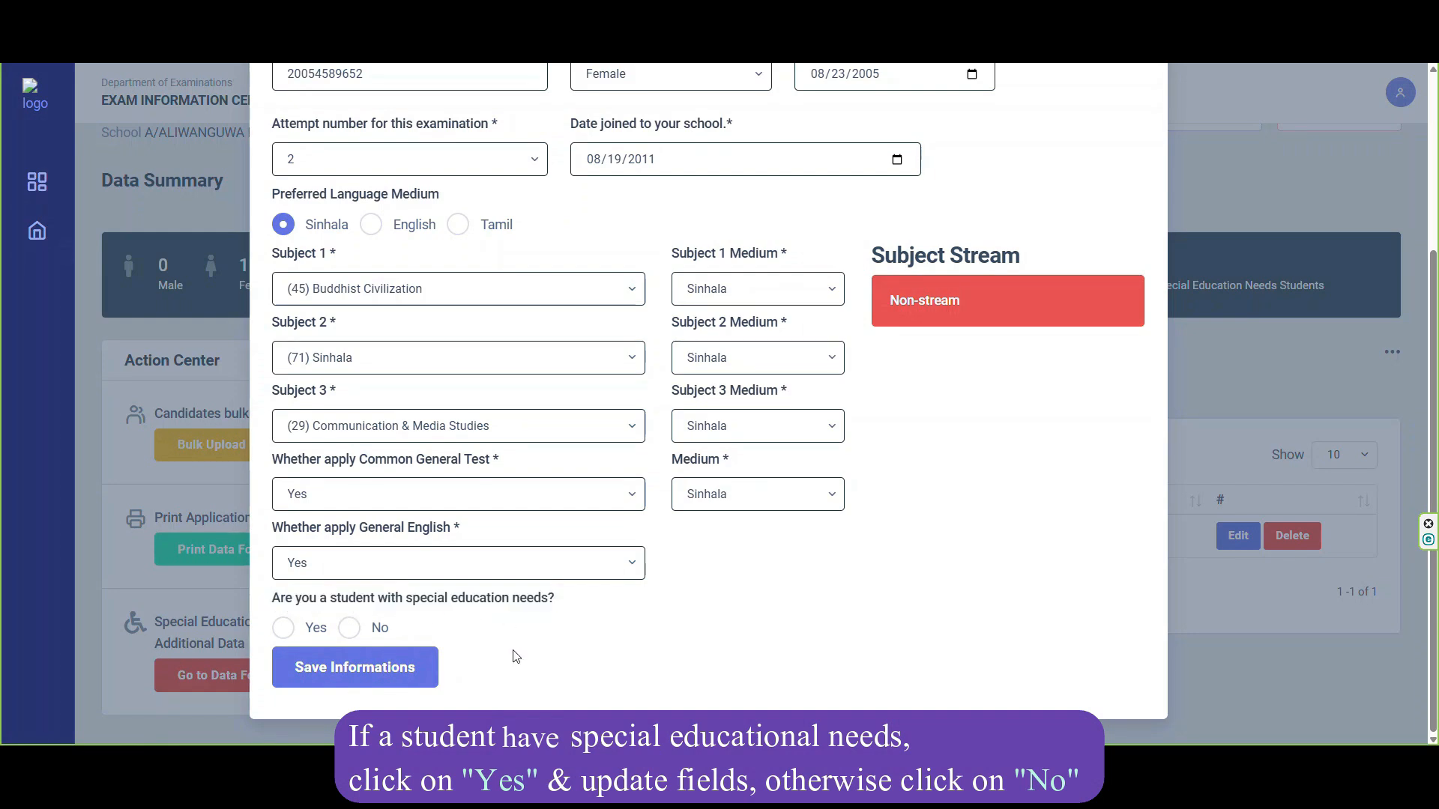
{"action": "left_click", "coordinate": [282, 630]}
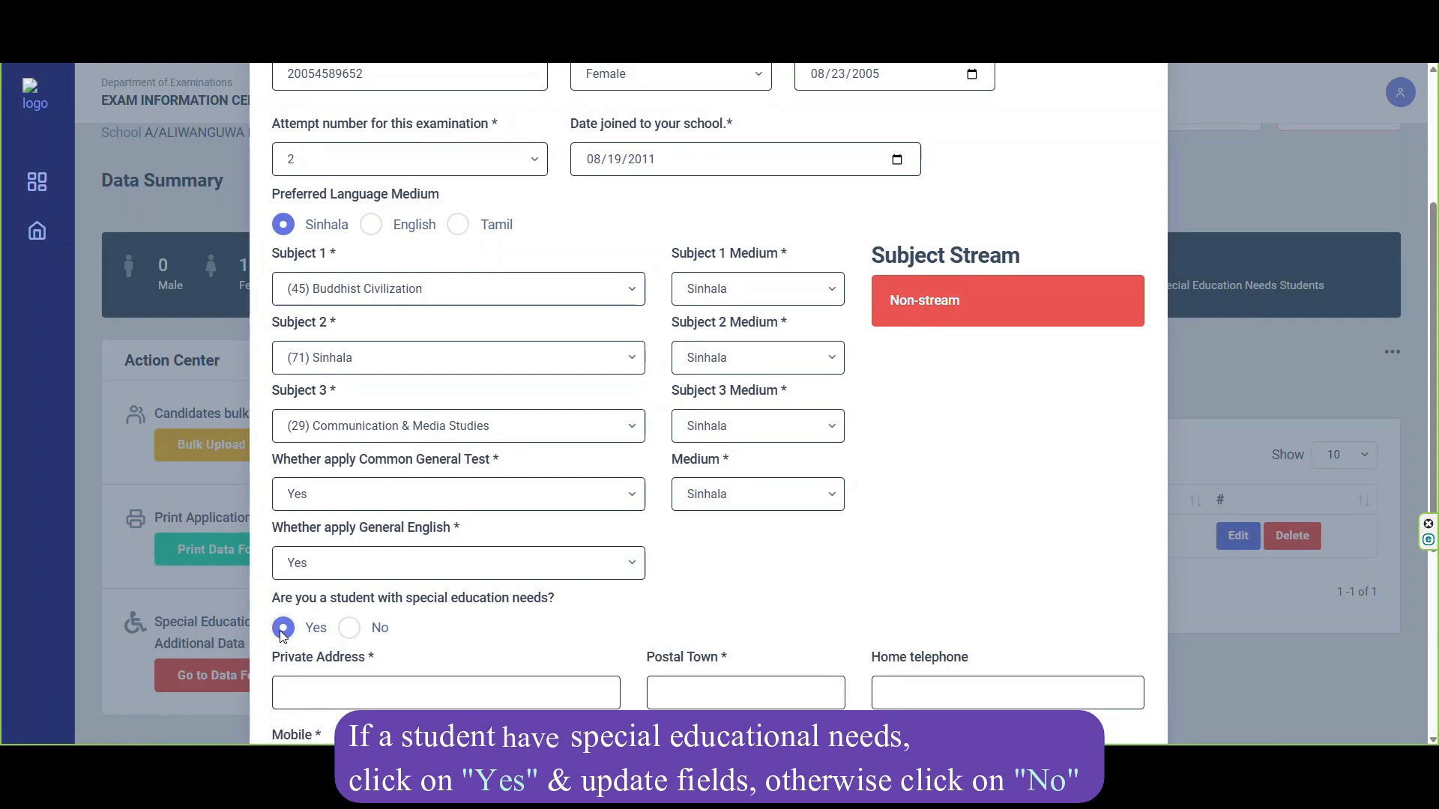
{"action": "scroll", "coordinate": [559, 523], "scroll_direction": "down", "scroll_amount": 4}
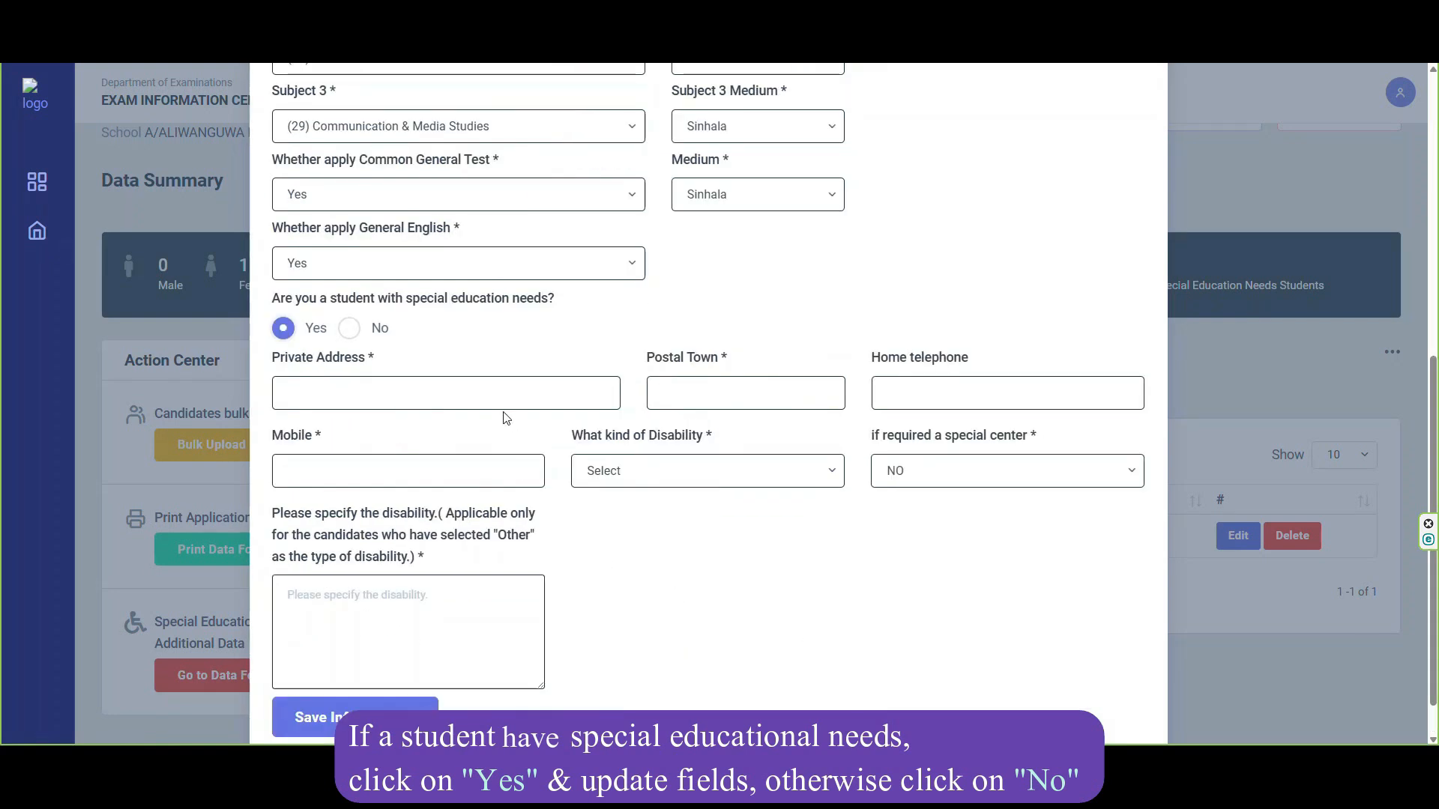
{"action": "left_click", "coordinate": [1108, 484]}
{"action": "left_click", "coordinate": [1110, 487]}
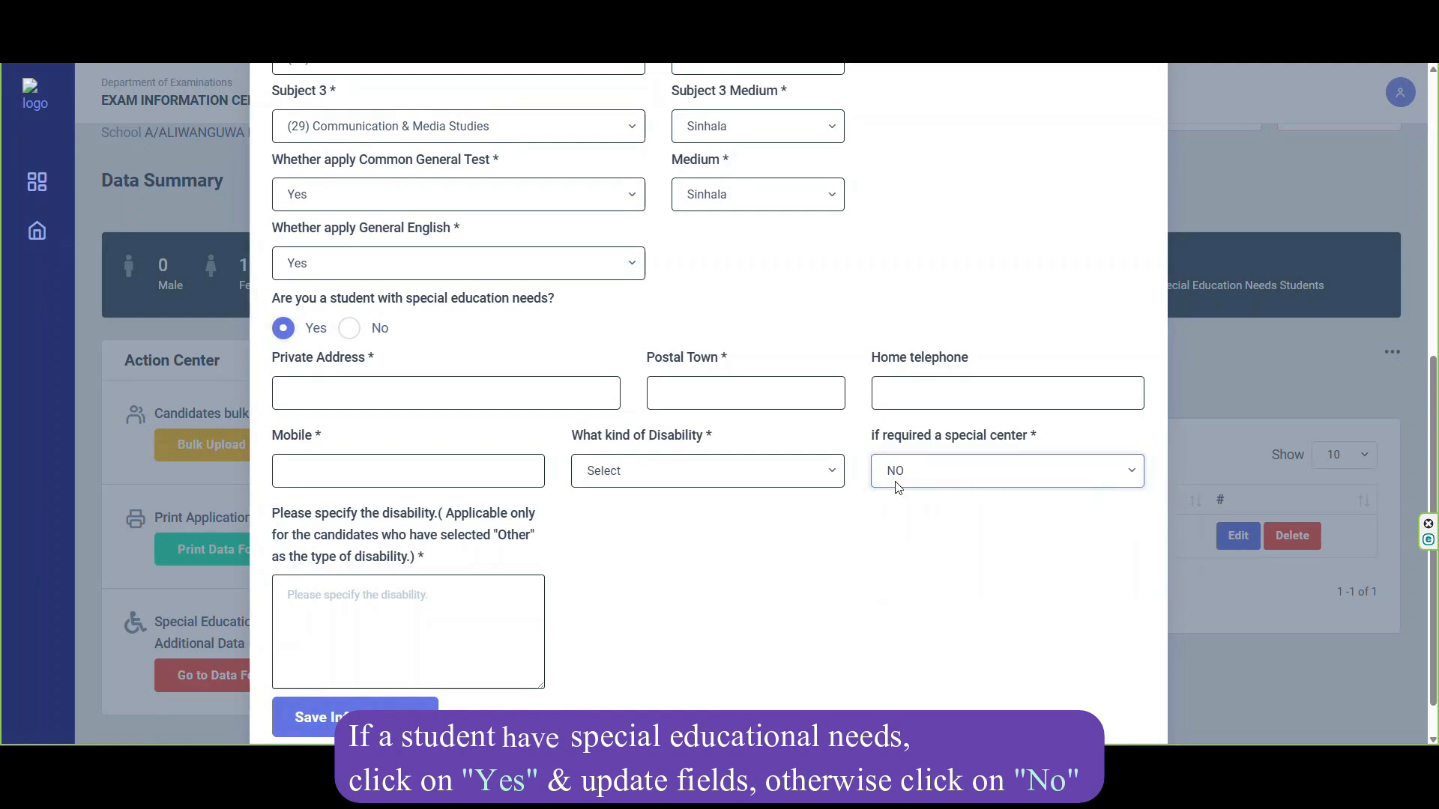
{"action": "left_click", "coordinate": [824, 480]}
{"action": "left_click", "coordinate": [824, 480]}
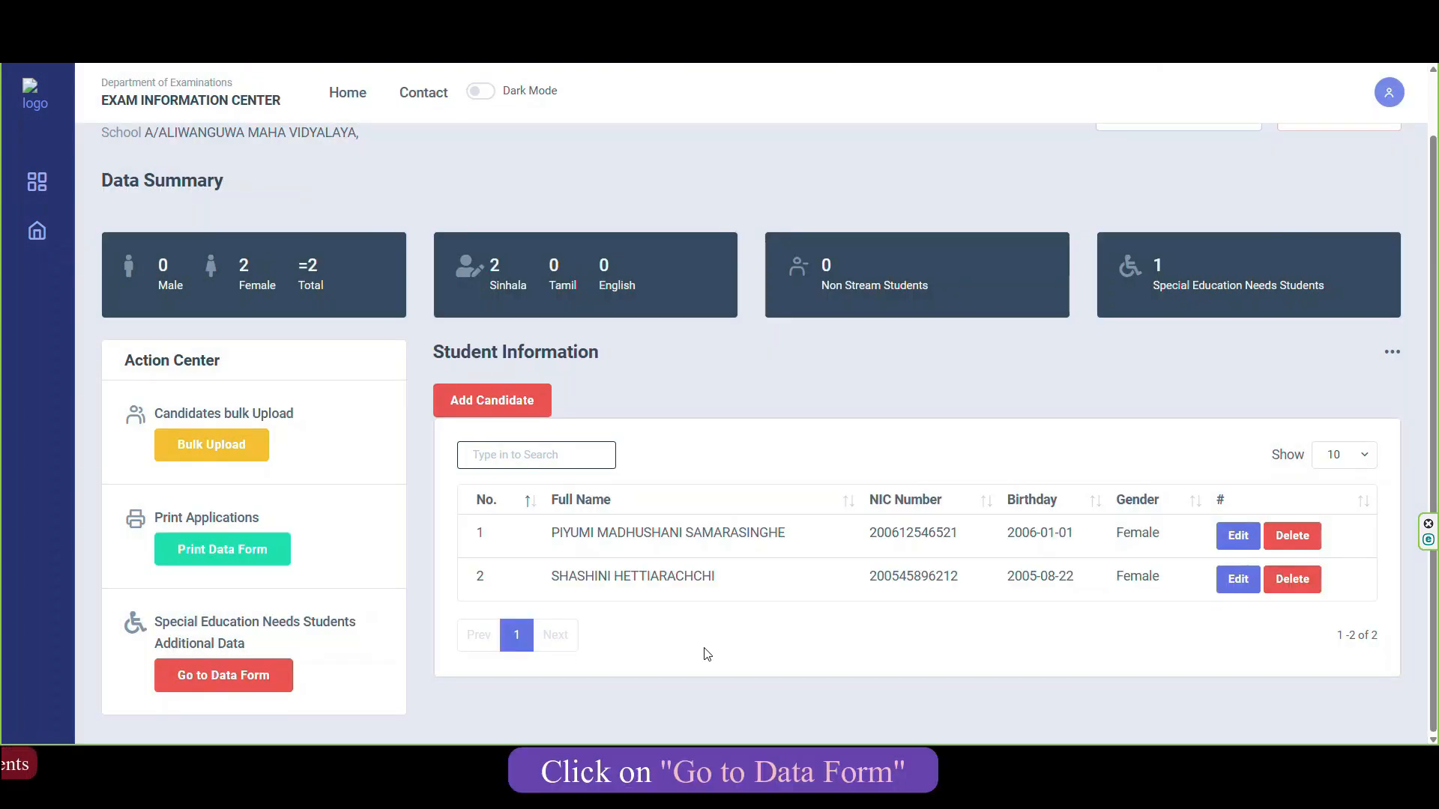
Open the special education needs data records and edit the listed student's entry.
{"action": "left_click_drag", "start_coordinate": [156, 621], "coordinate": [352, 662]}
{"action": "left_click", "coordinate": [352, 663]}
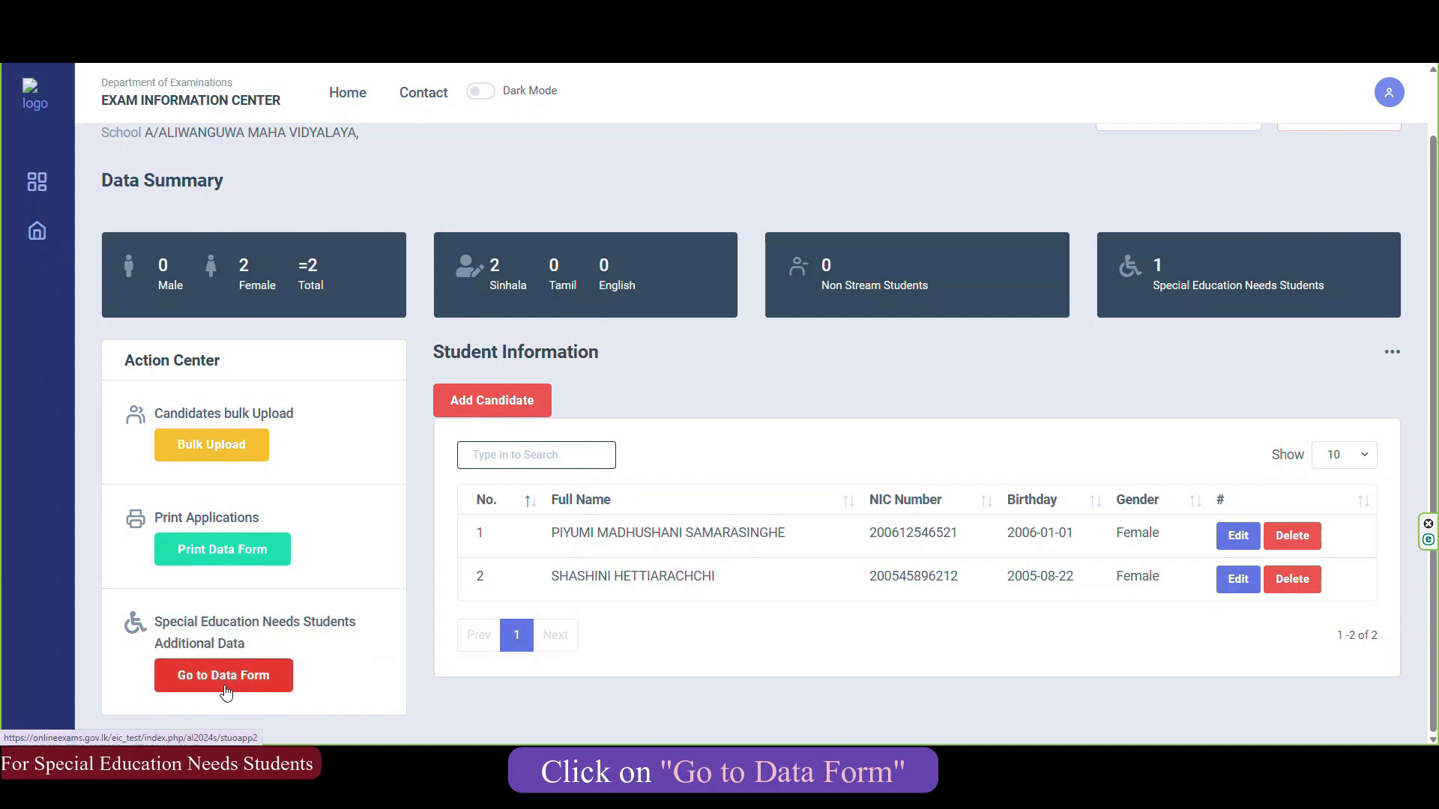
{"action": "left_click", "coordinate": [226, 692]}
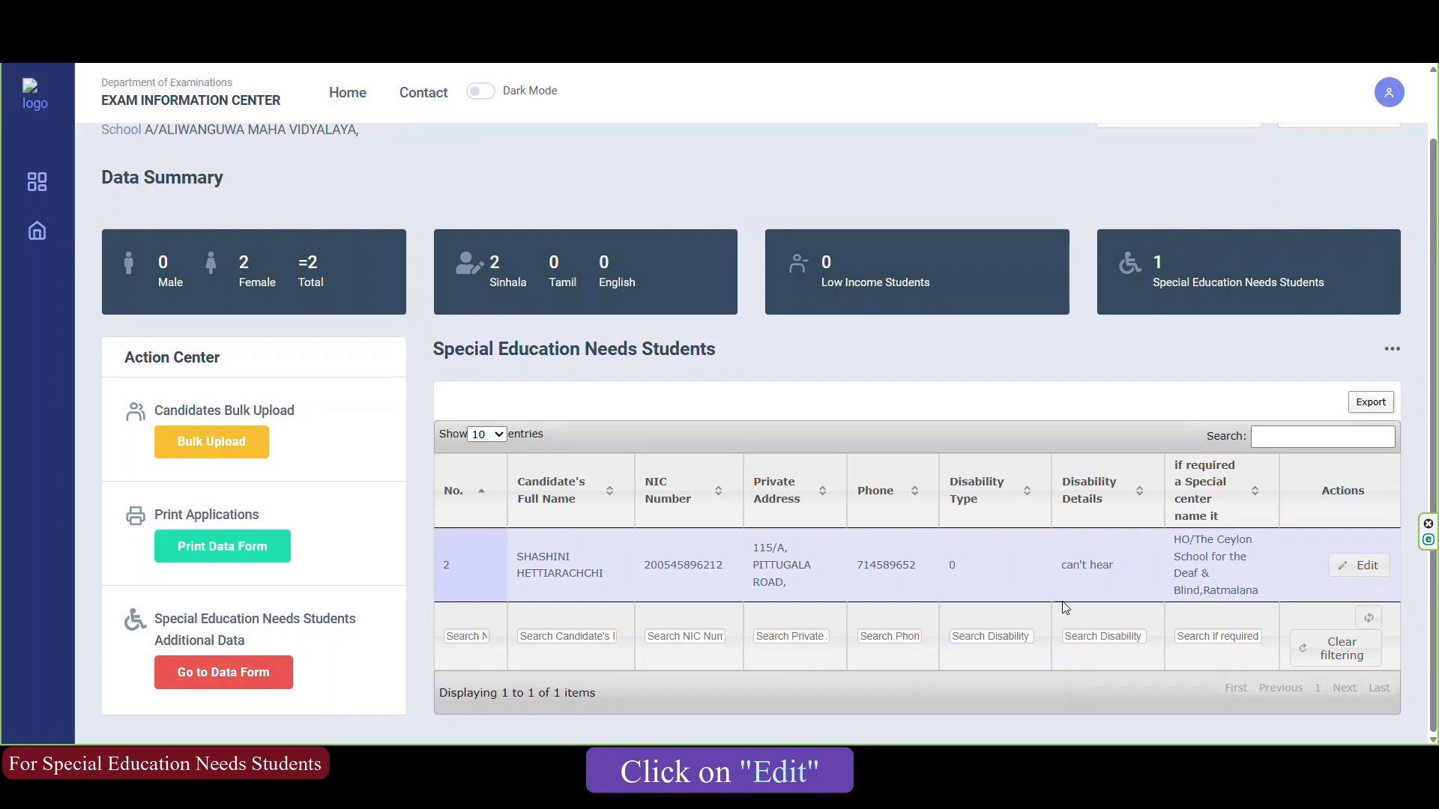
{"action": "left_click", "coordinate": [1358, 568]}
Set the student's disability type to Hearing and save the record back to the list.
{"action": "left_click_drag", "start_coordinate": [1437, 490], "coordinate": [1437, 470]}
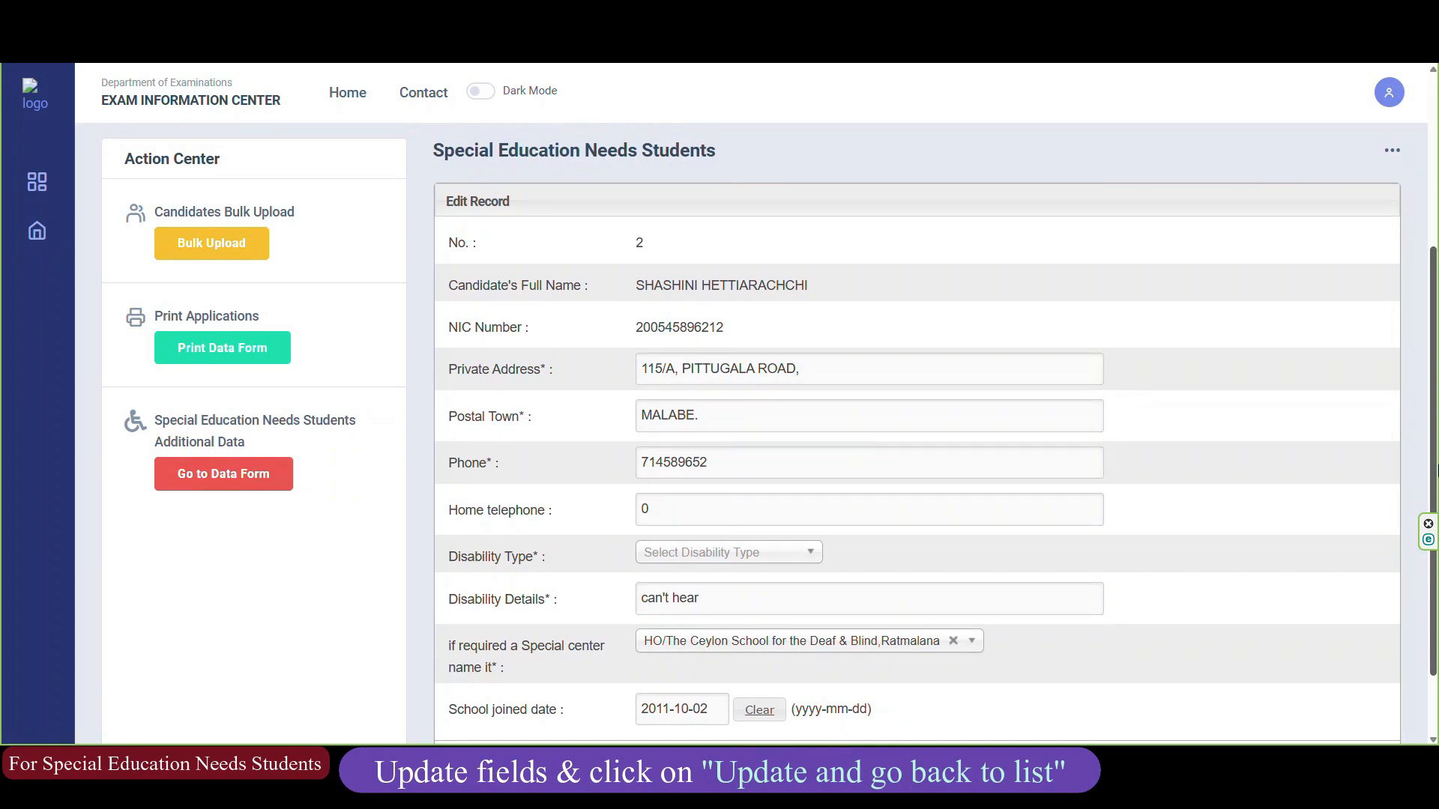
{"action": "left_click", "coordinate": [779, 553]}
{"action": "left_click", "coordinate": [718, 635]}
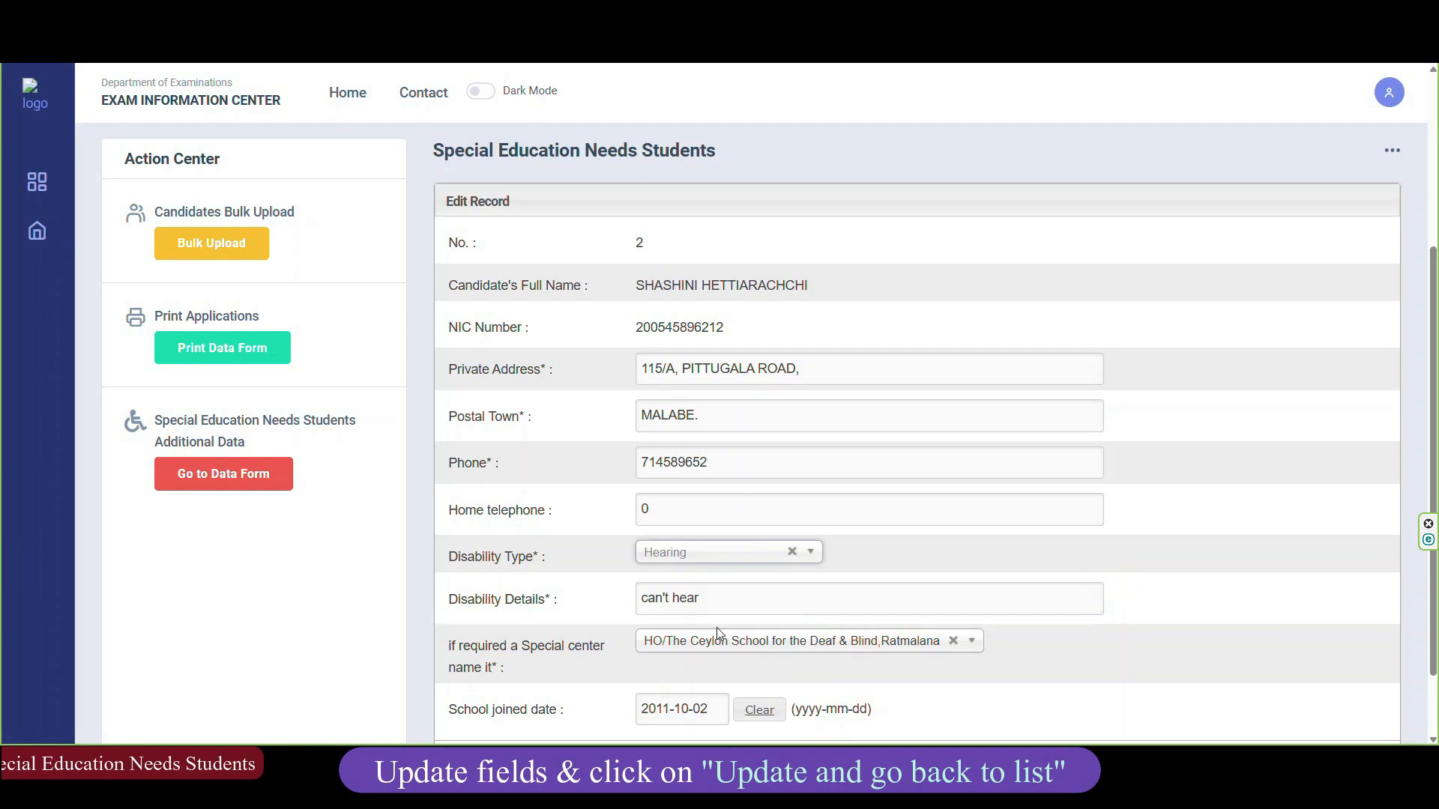
{"action": "scroll", "coordinate": [674, 645], "scroll_direction": "down", "scroll_amount": 1}
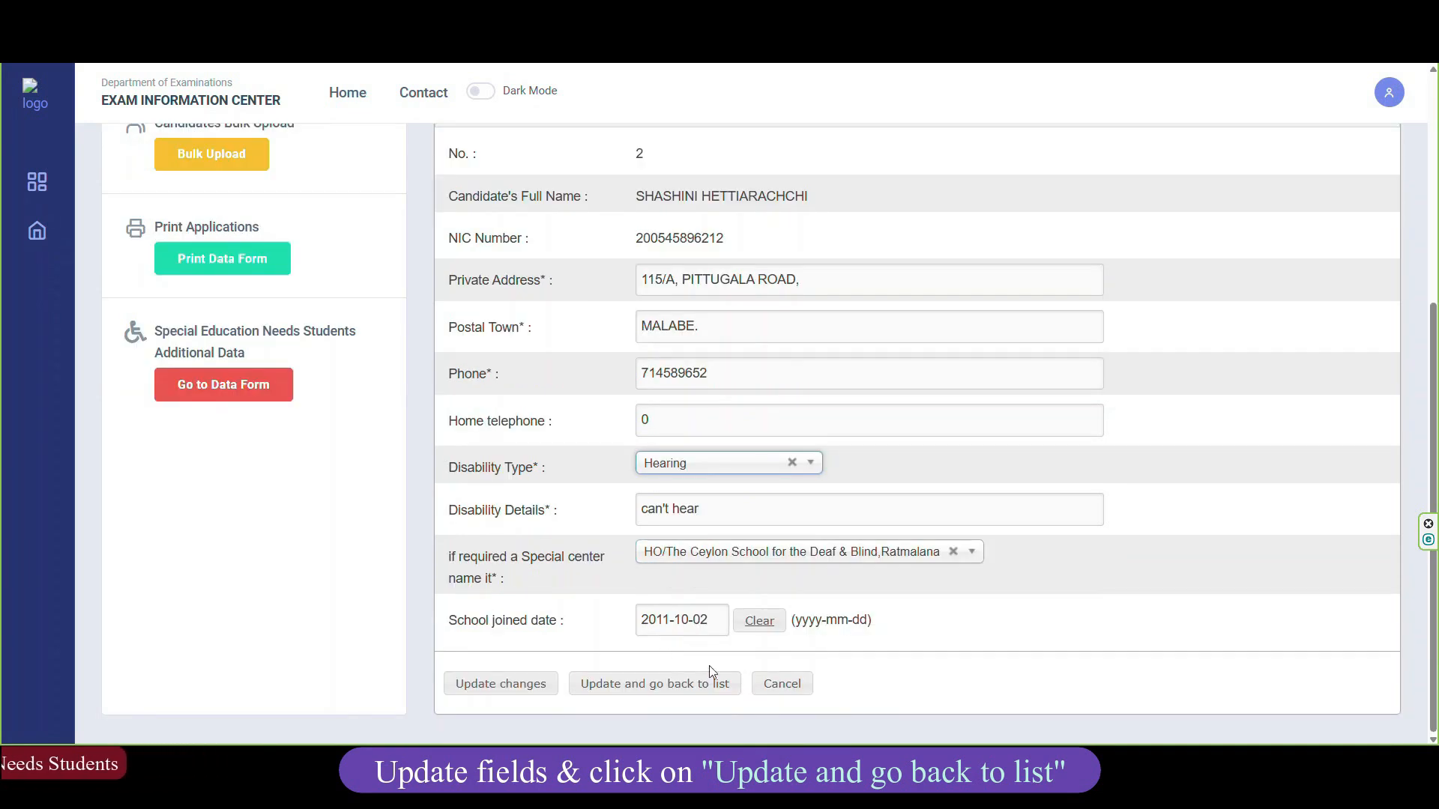
{"action": "left_click", "coordinate": [641, 689]}
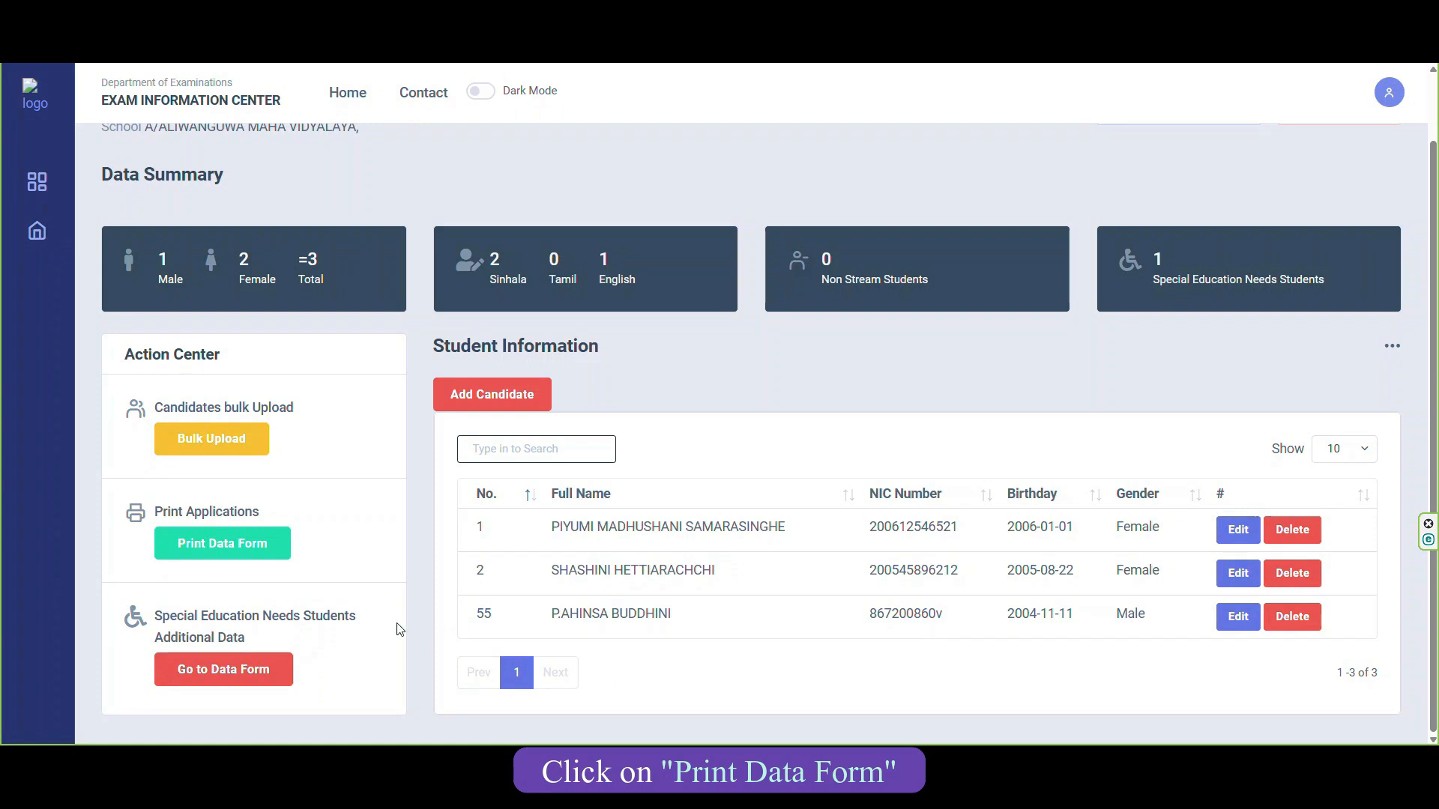
{"action": "left_click", "coordinate": [238, 554]}
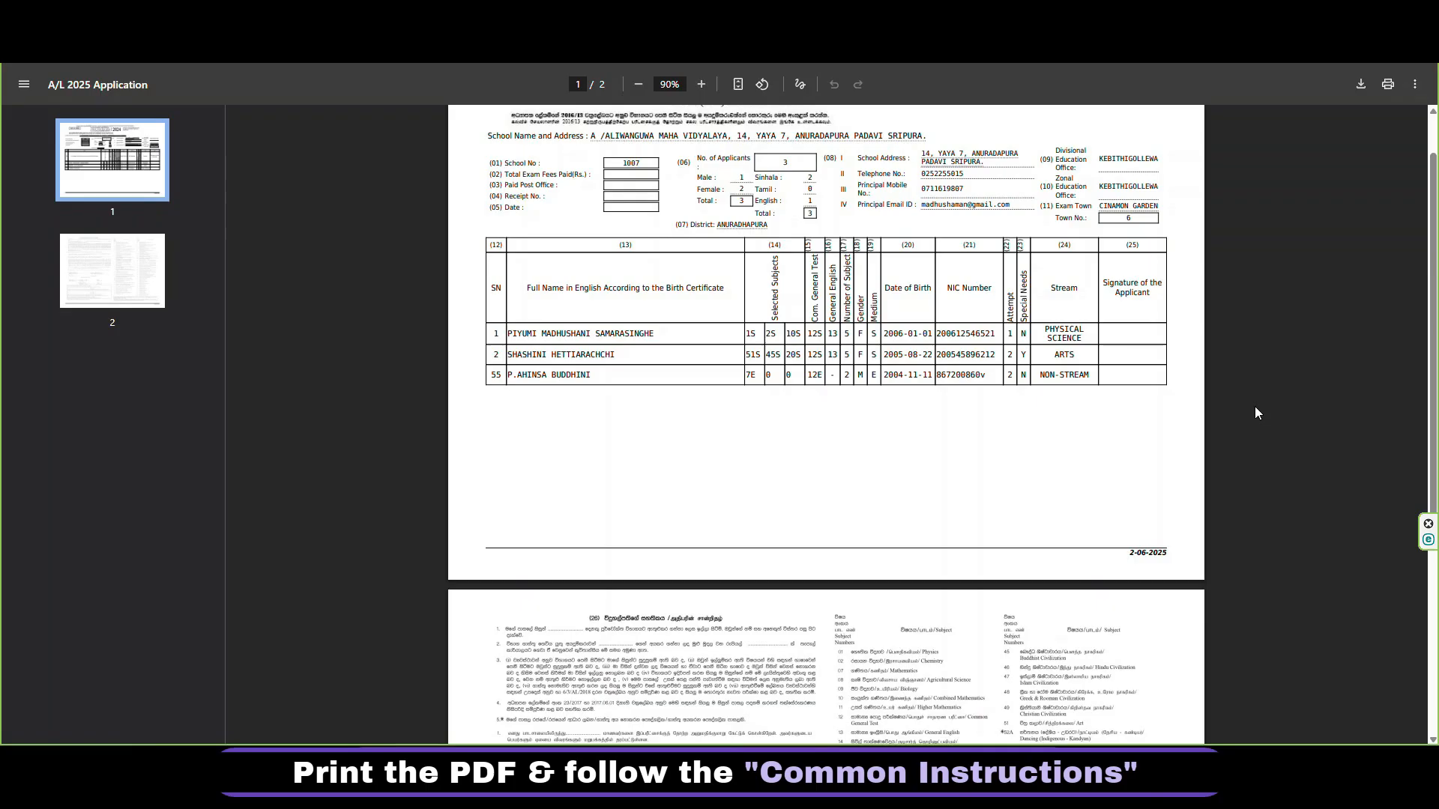
Scroll down to page 2 of the A/L 2025 Application PDF.
{"action": "scroll", "coordinate": [1255, 408], "scroll_direction": "down", "scroll_amount": 5}
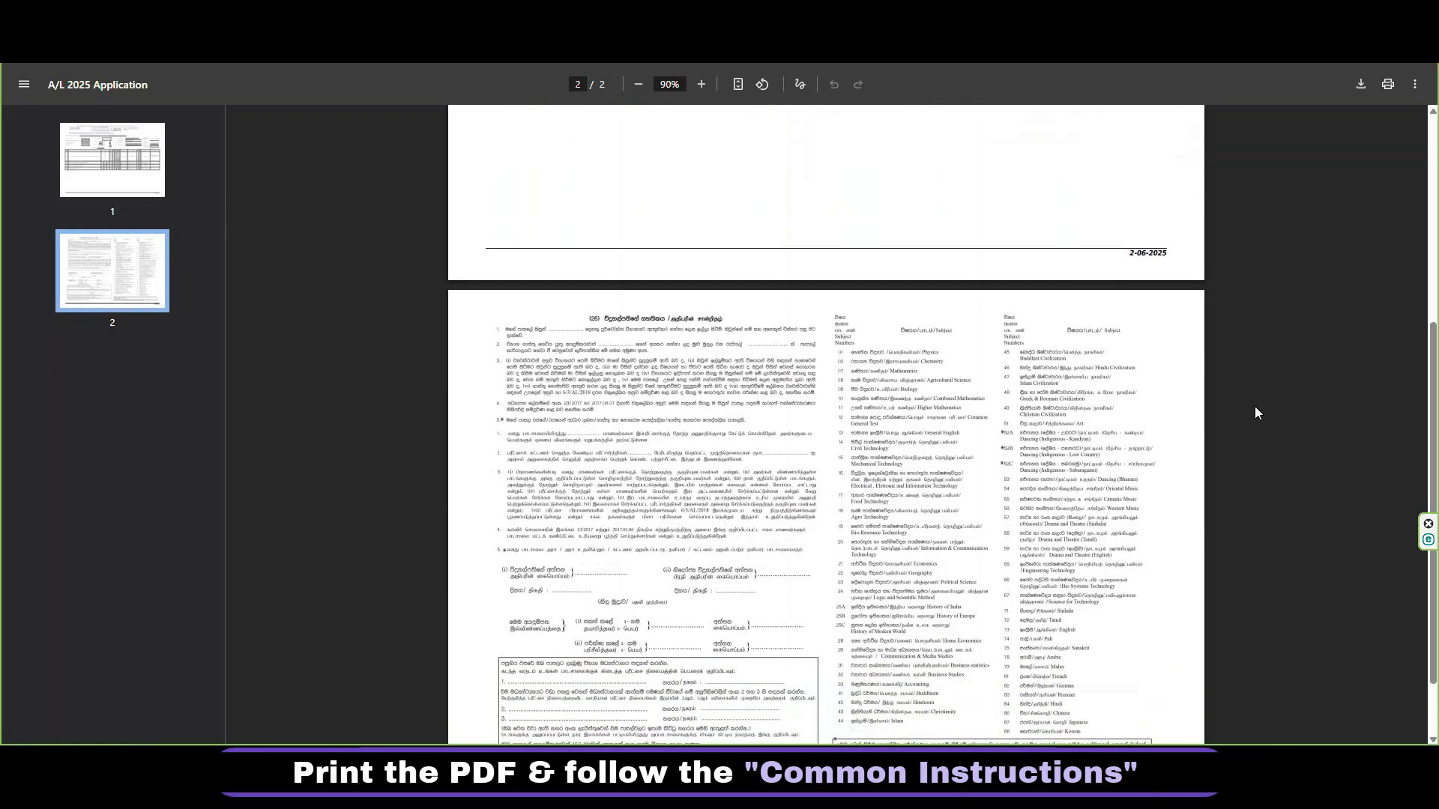
{"action": "scroll", "coordinate": [1255, 412], "scroll_direction": "down", "scroll_amount": 2}
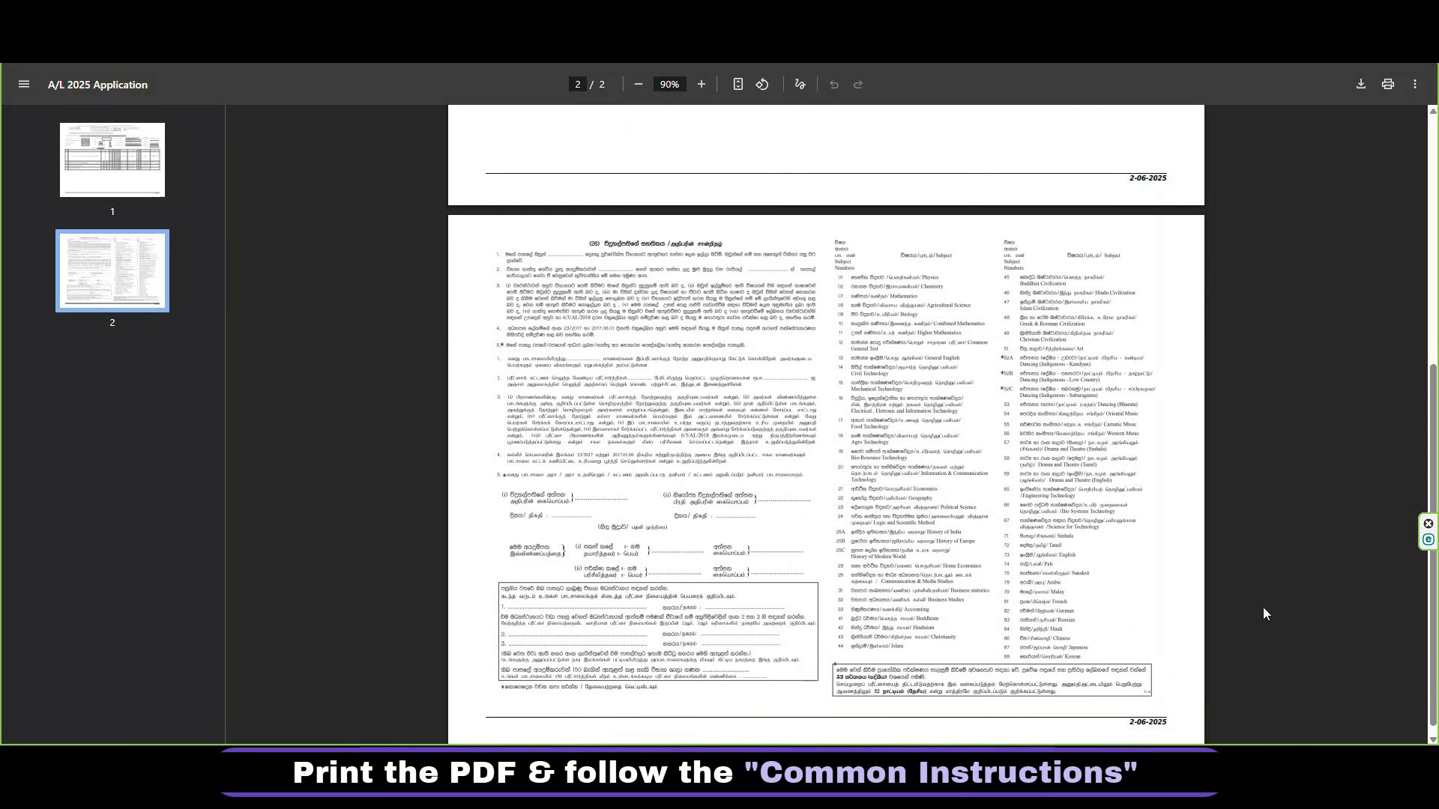